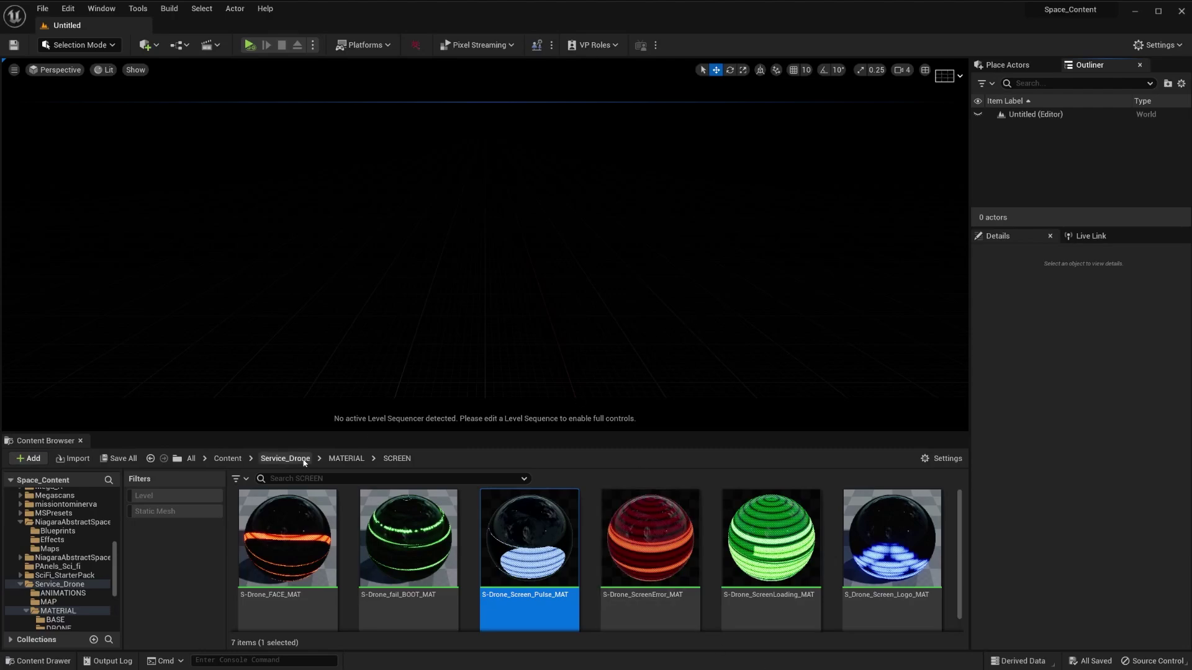
- Return to the top-level Content folder and scroll down the grid to NiagaraAbstractSpace
{"action": "left_click", "coordinate": [227, 458]}
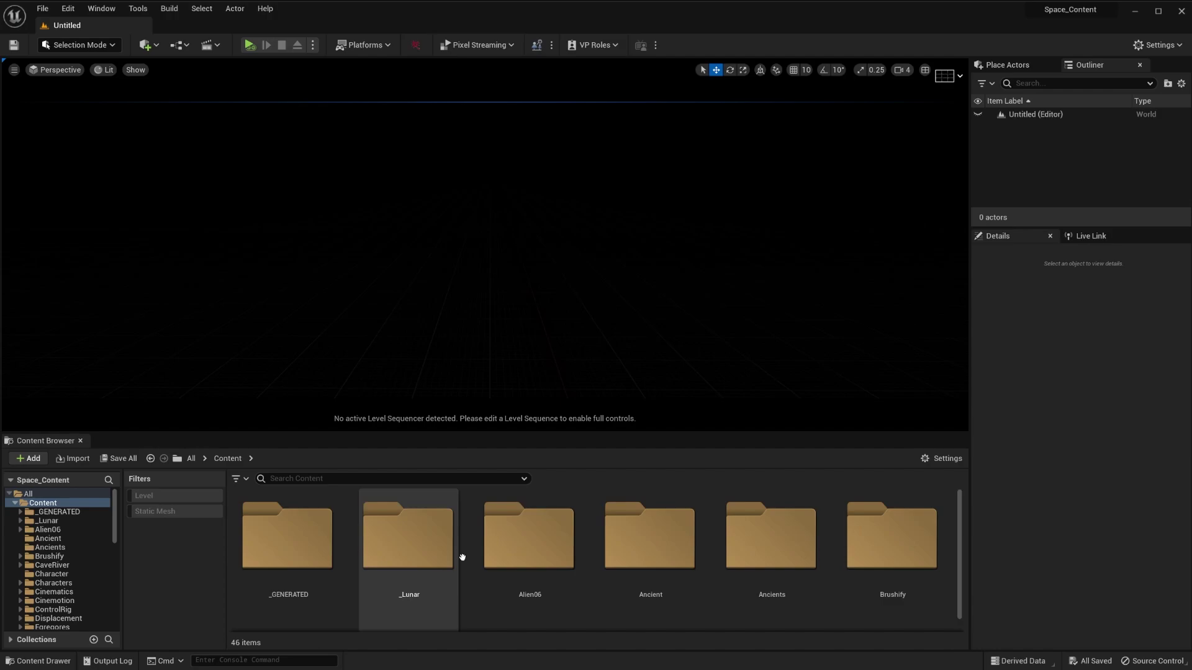
{"action": "scroll", "coordinate": [612, 546], "scroll_direction": "down", "scroll_amount": 1}
{"action": "scroll", "coordinate": [612, 546], "scroll_direction": "down", "scroll_amount": 3}
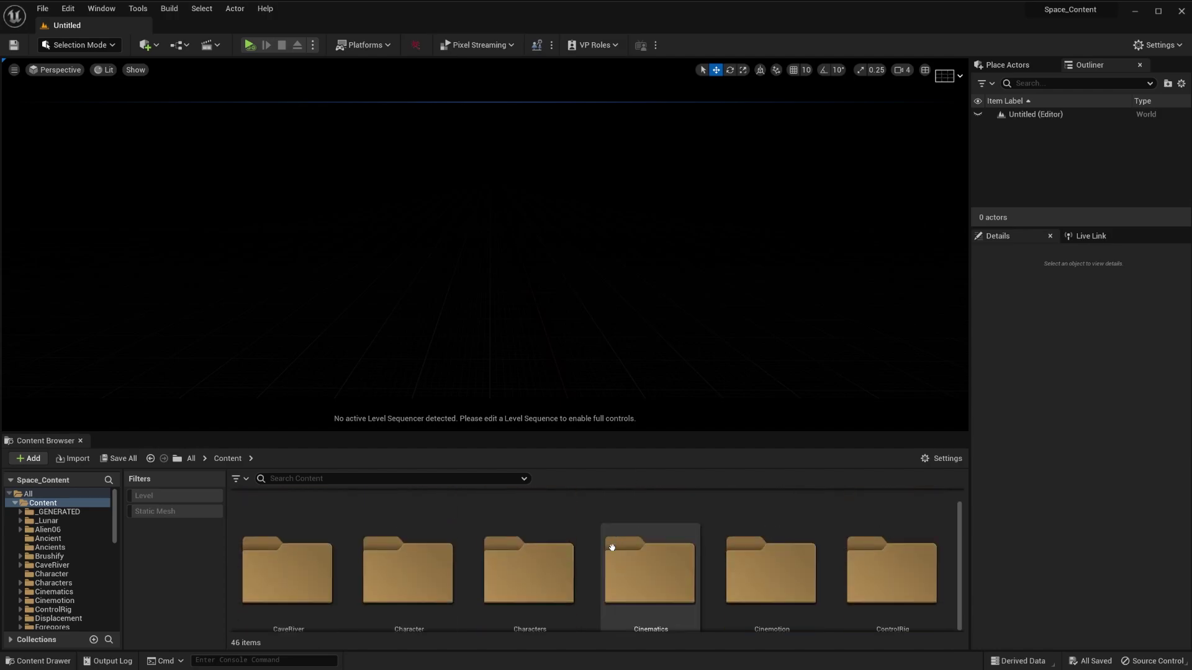
{"action": "scroll", "coordinate": [616, 559], "scroll_direction": "down", "scroll_amount": 2}
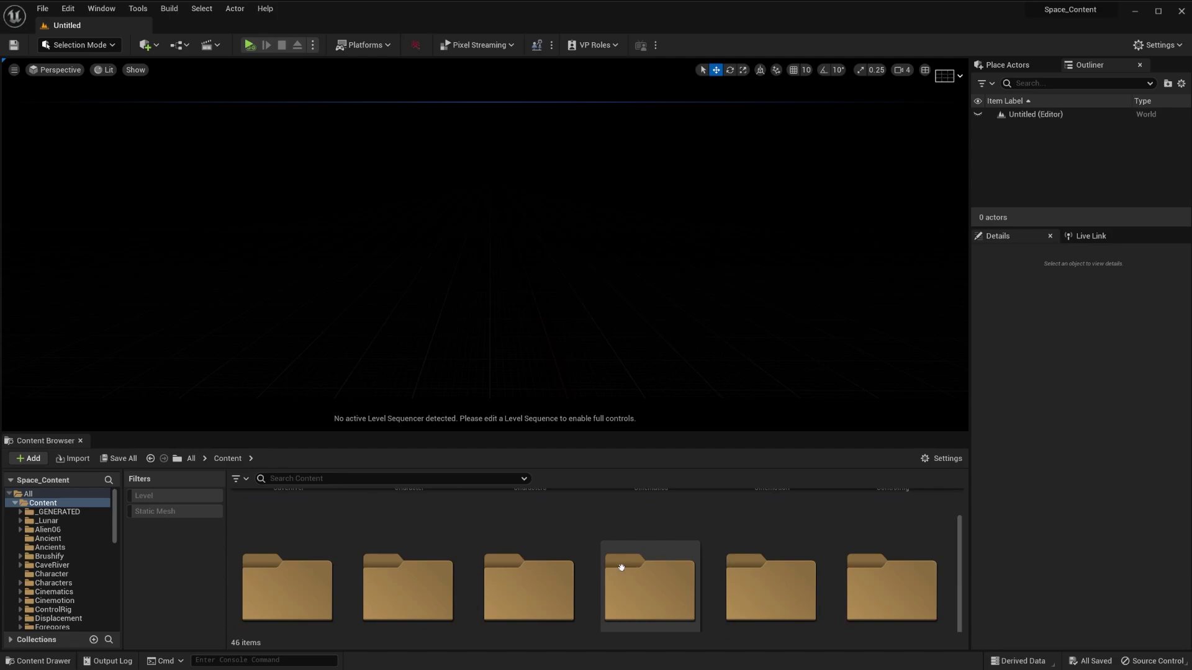
{"action": "scroll", "coordinate": [726, 526], "scroll_direction": "down", "scroll_amount": 2}
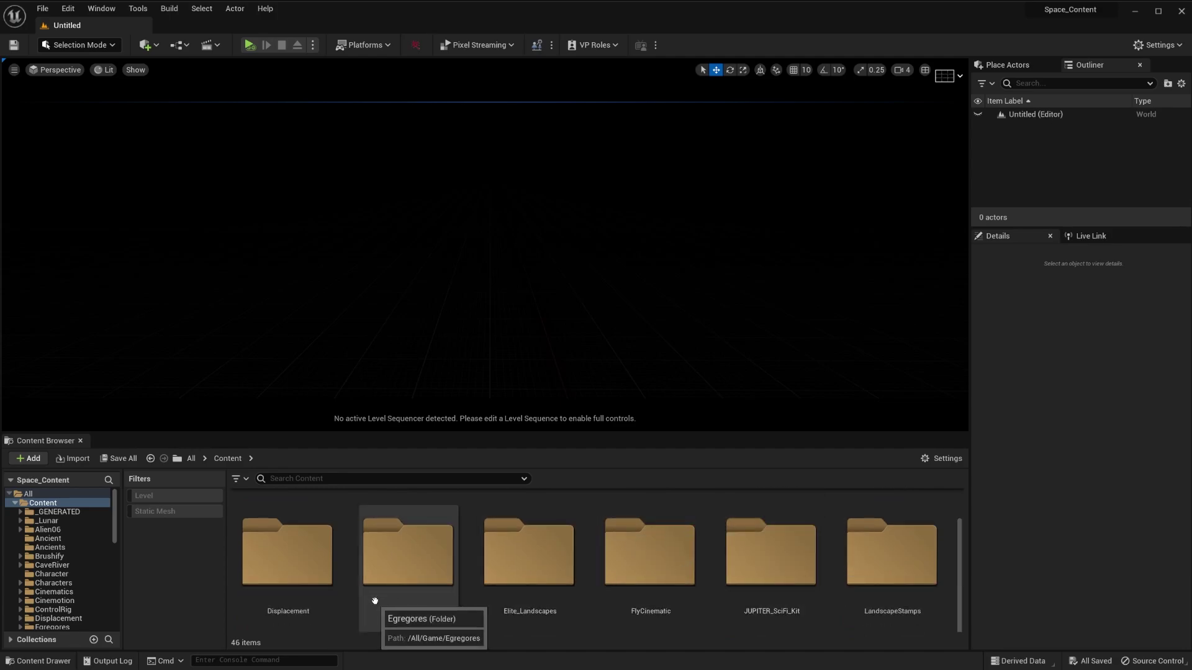
{"action": "scroll", "coordinate": [540, 574], "scroll_direction": "down", "scroll_amount": 4}
{"action": "scroll", "coordinate": [776, 562], "scroll_direction": "down", "scroll_amount": 9}
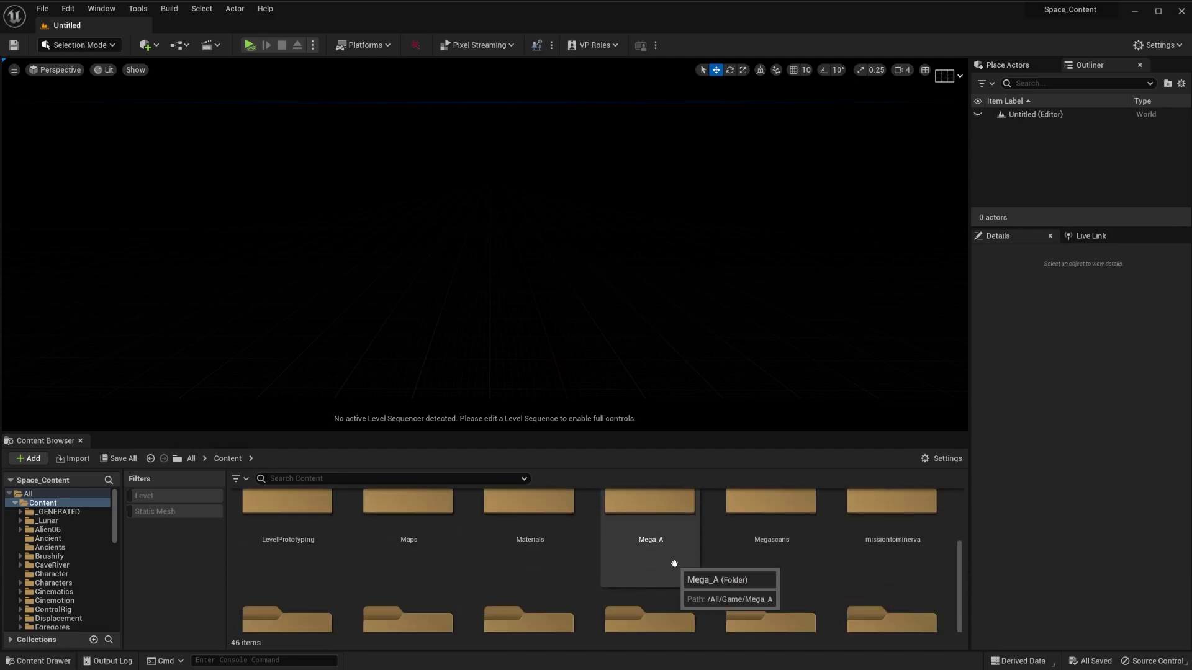
{"action": "scroll", "coordinate": [583, 583], "scroll_direction": "down", "scroll_amount": 5}
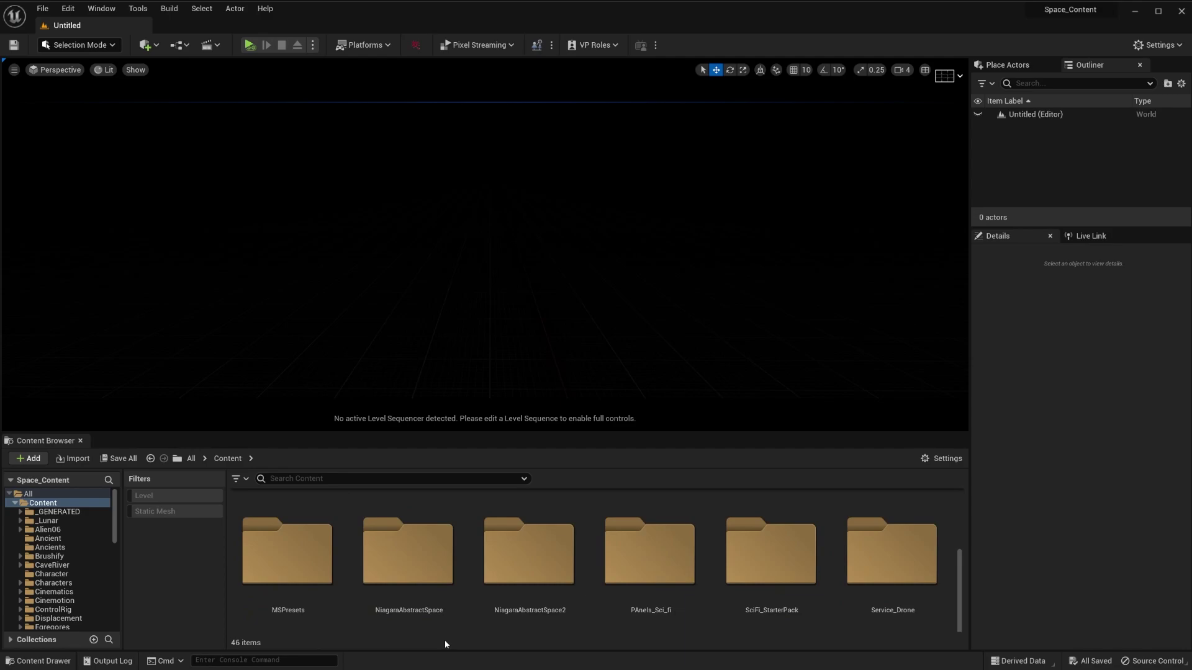
- Open NiagaraAbstractSpace, then its Effects folder, and browse systems such as NS_Globular_Cluster
{"action": "double_click", "coordinate": [417, 579]}
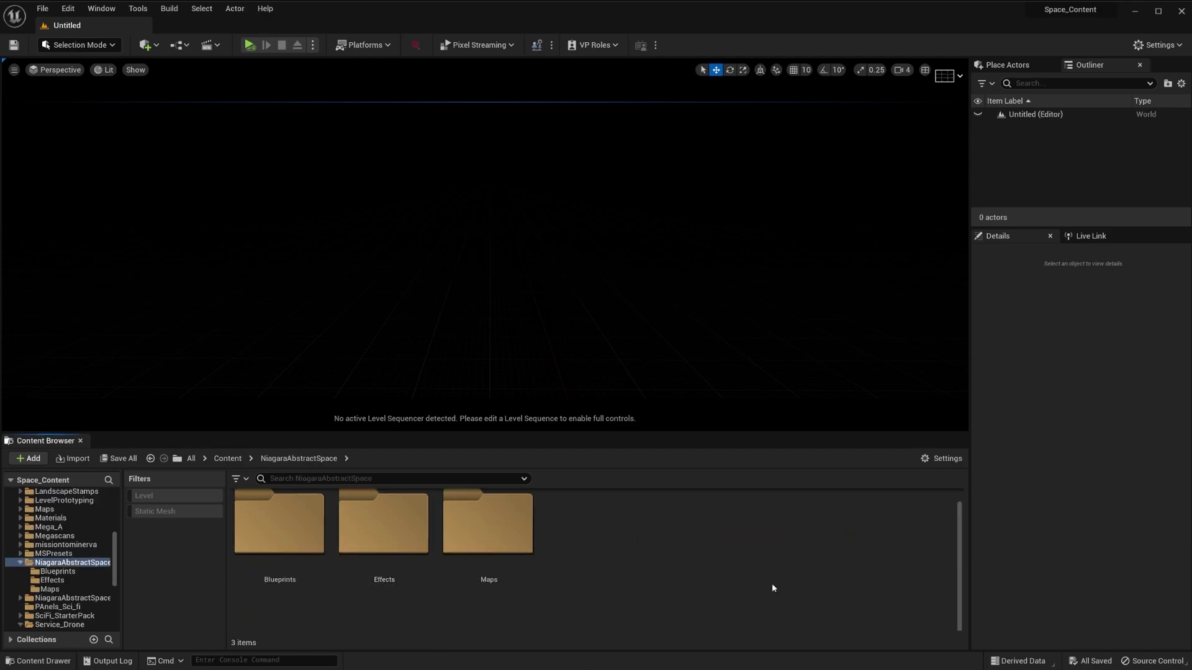
{"action": "double_click", "coordinate": [390, 577]}
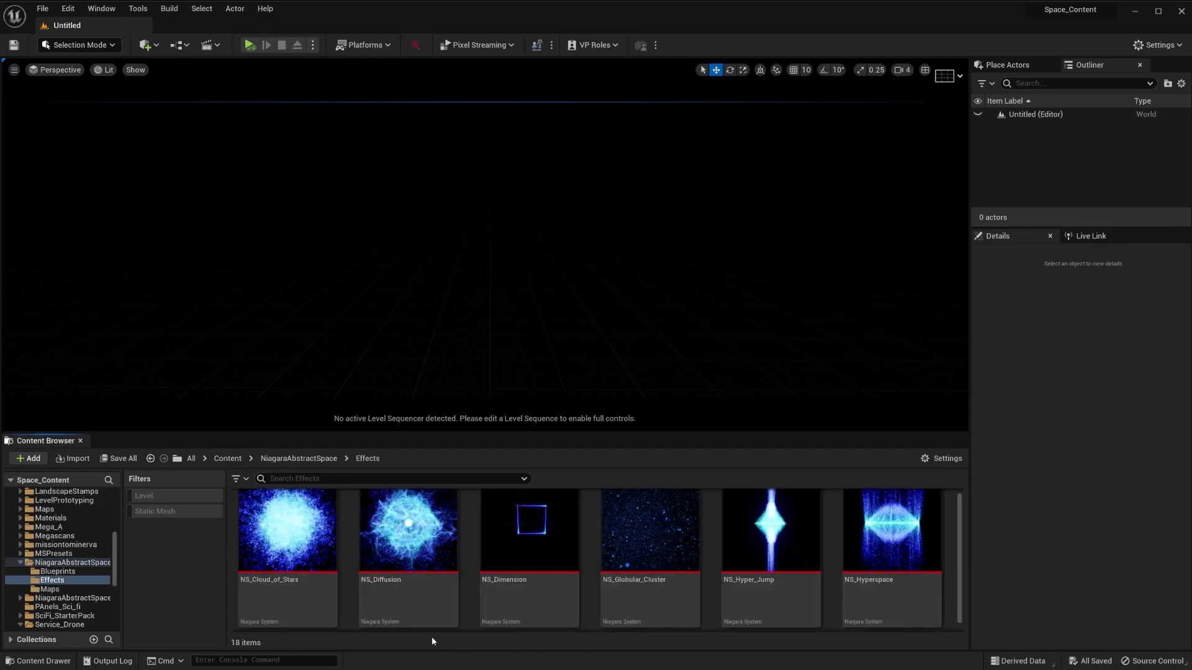
{"action": "scroll", "coordinate": [724, 547], "scroll_direction": "down", "scroll_amount": 3}
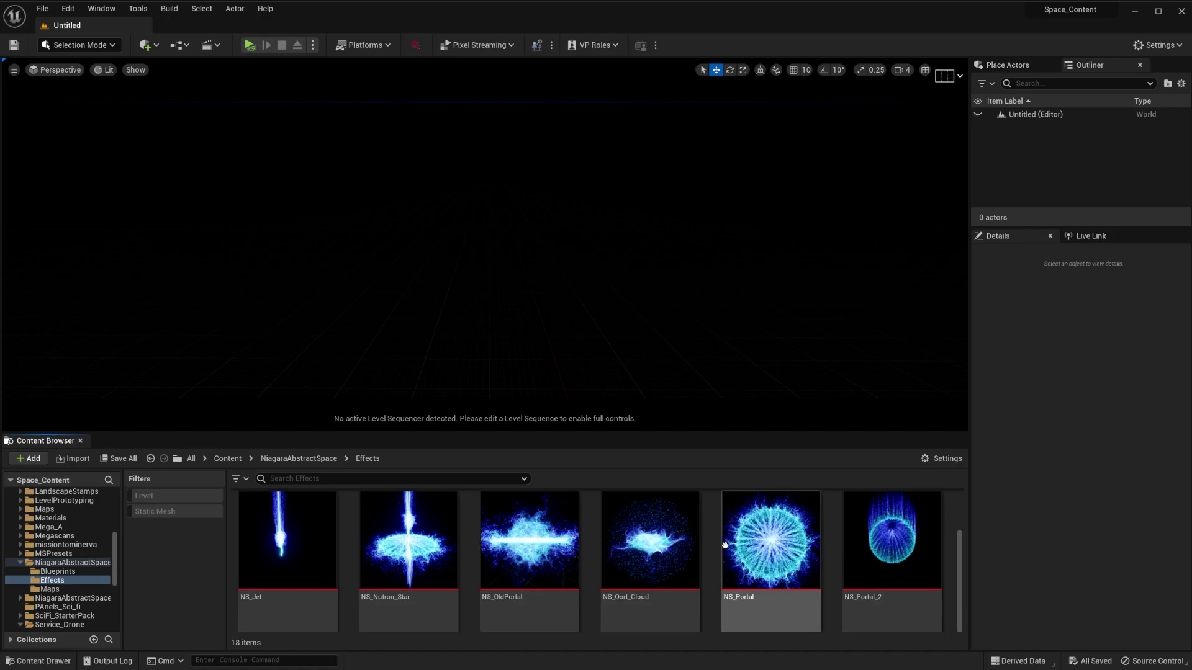
{"action": "scroll", "coordinate": [724, 547], "scroll_direction": "up", "scroll_amount": 3}
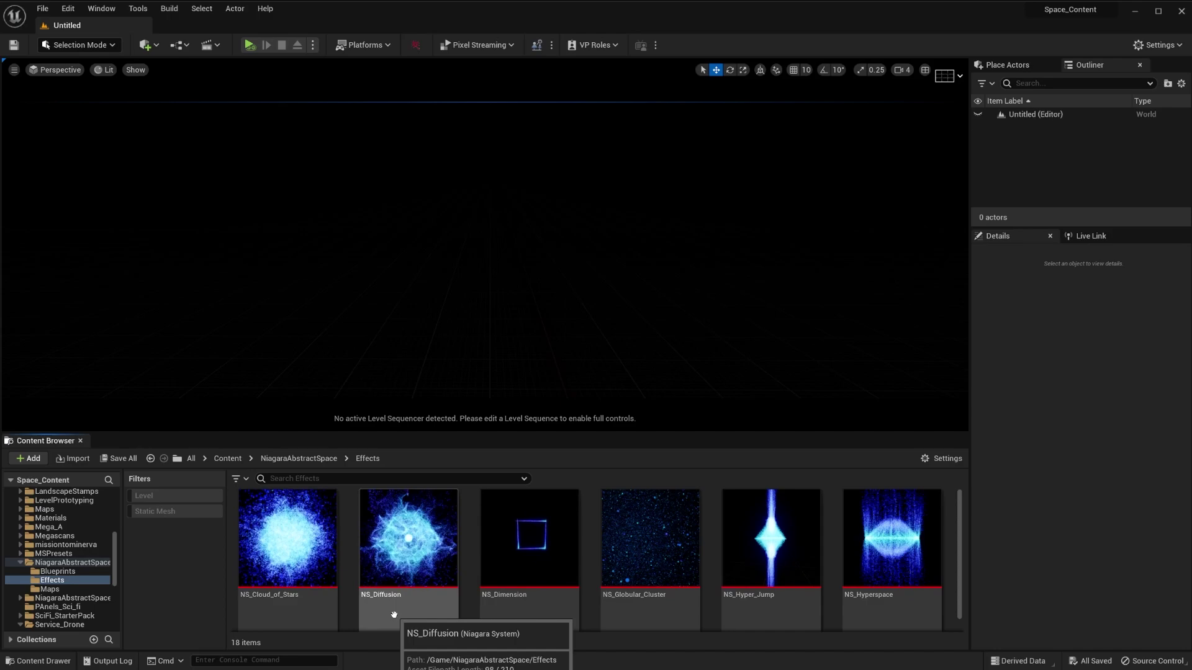
{"action": "left_click", "coordinate": [677, 535]}
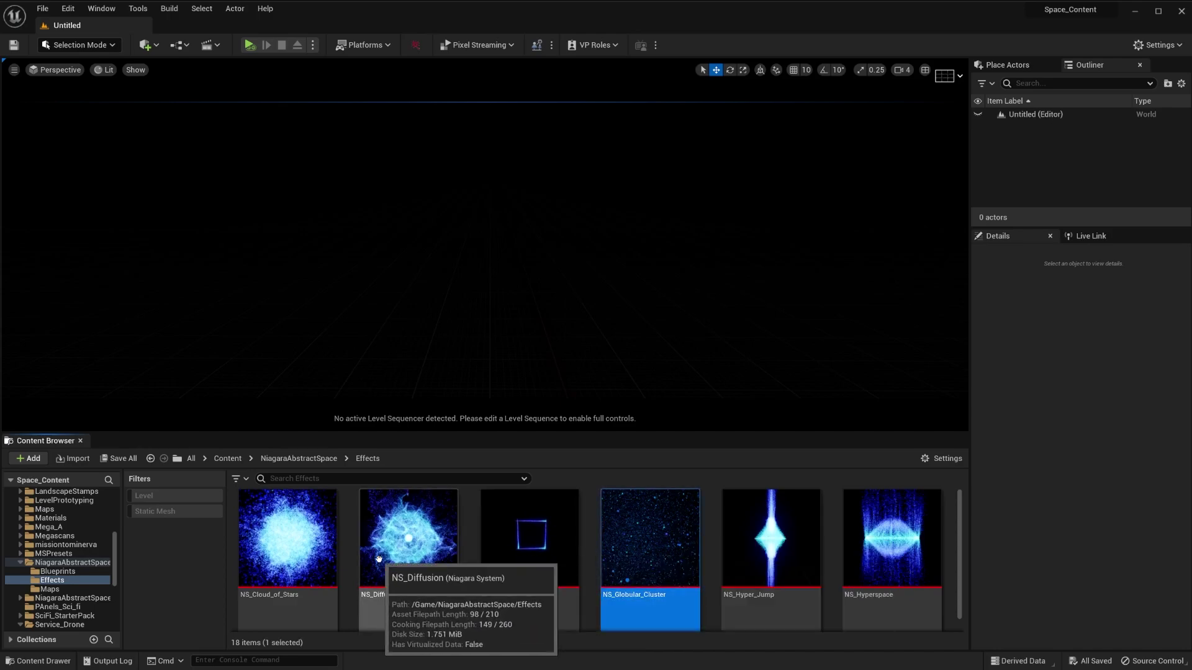
{"action": "scroll", "coordinate": [410, 580], "scroll_direction": "down", "scroll_amount": 2}
- Drag NS_Diffusion from the Effects folder into the viewport to spawn it in the level
{"action": "scroll", "coordinate": [484, 589], "scroll_direction": "up", "scroll_amount": 2}
{"action": "left_click_drag", "start_coordinate": [408, 546], "coordinate": [506, 297]}
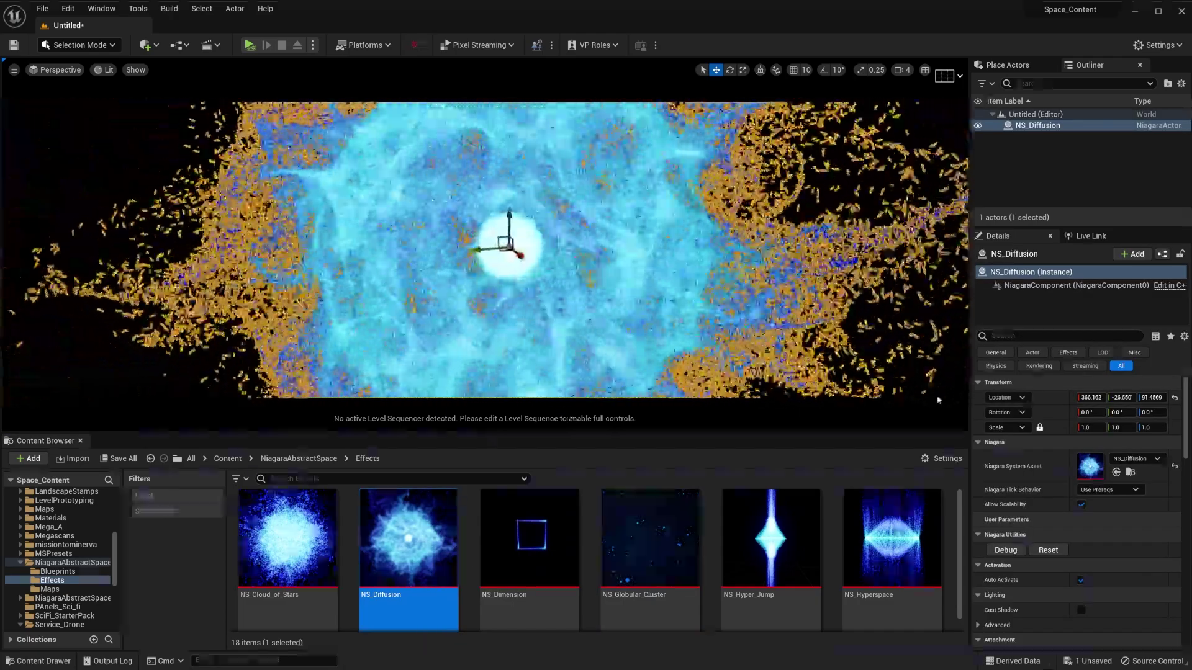
{"action": "left_click", "coordinate": [926, 343]}
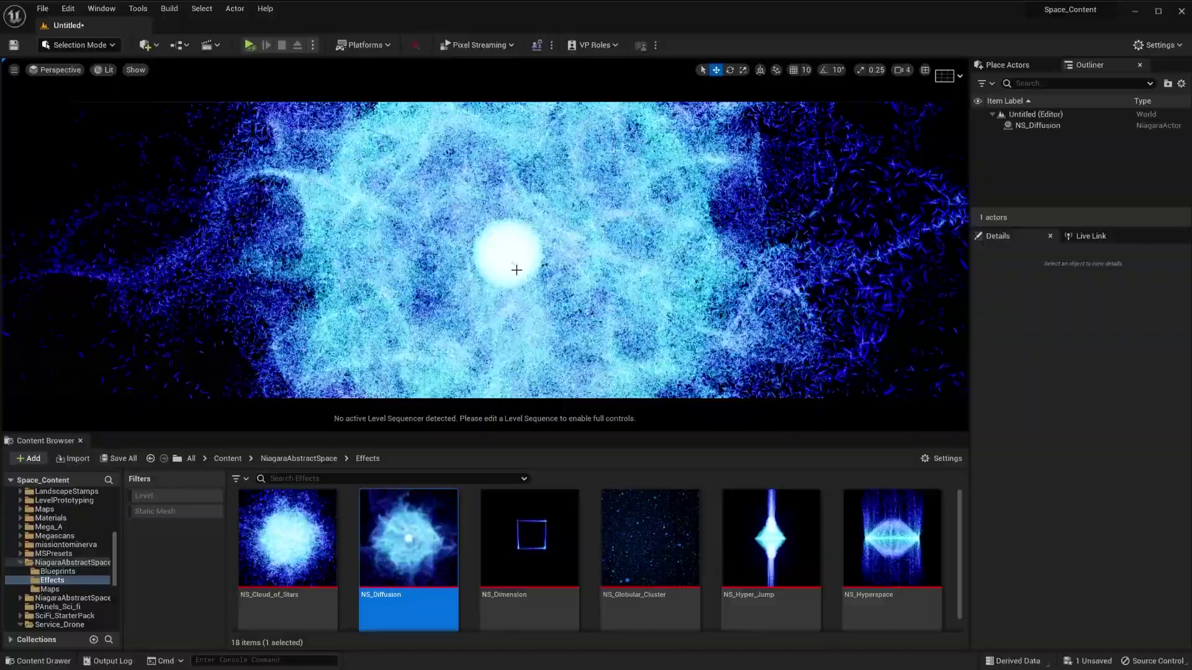
- Pan and zoom around the particle effect, then reselect the NS_Diffusion actor
{"action": "right_click_drag", "start_coordinate": [526, 262], "coordinate": [527, 223]}
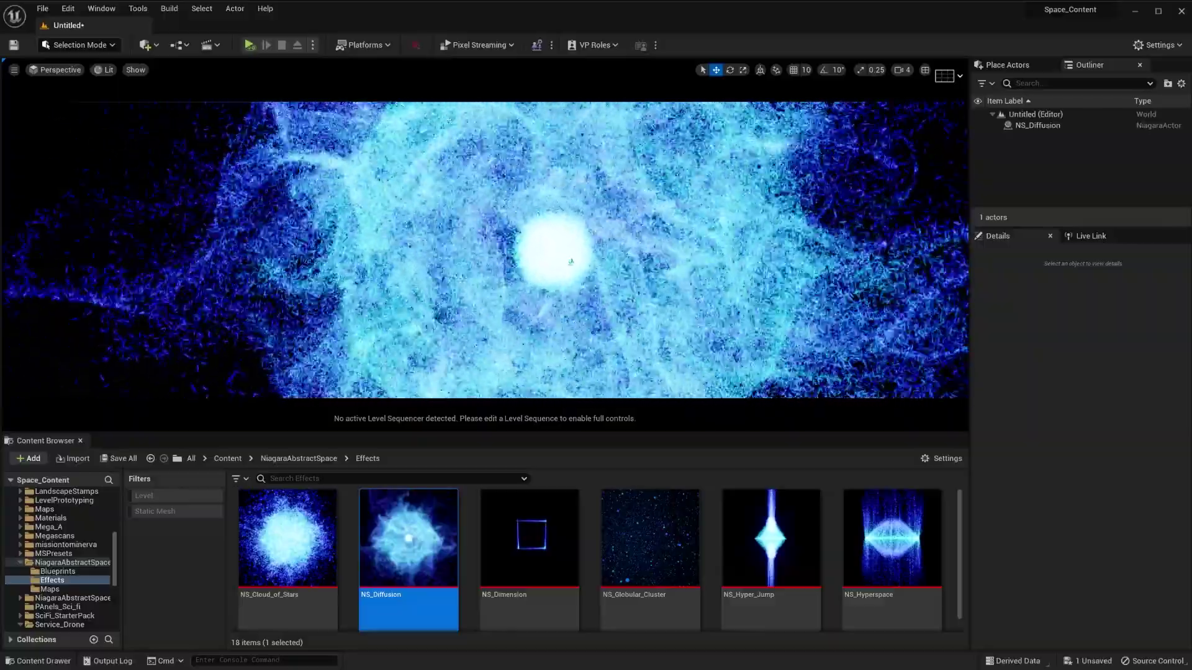
{"action": "scroll", "coordinate": [555, 286], "scroll_direction": "down", "scroll_amount": 3}
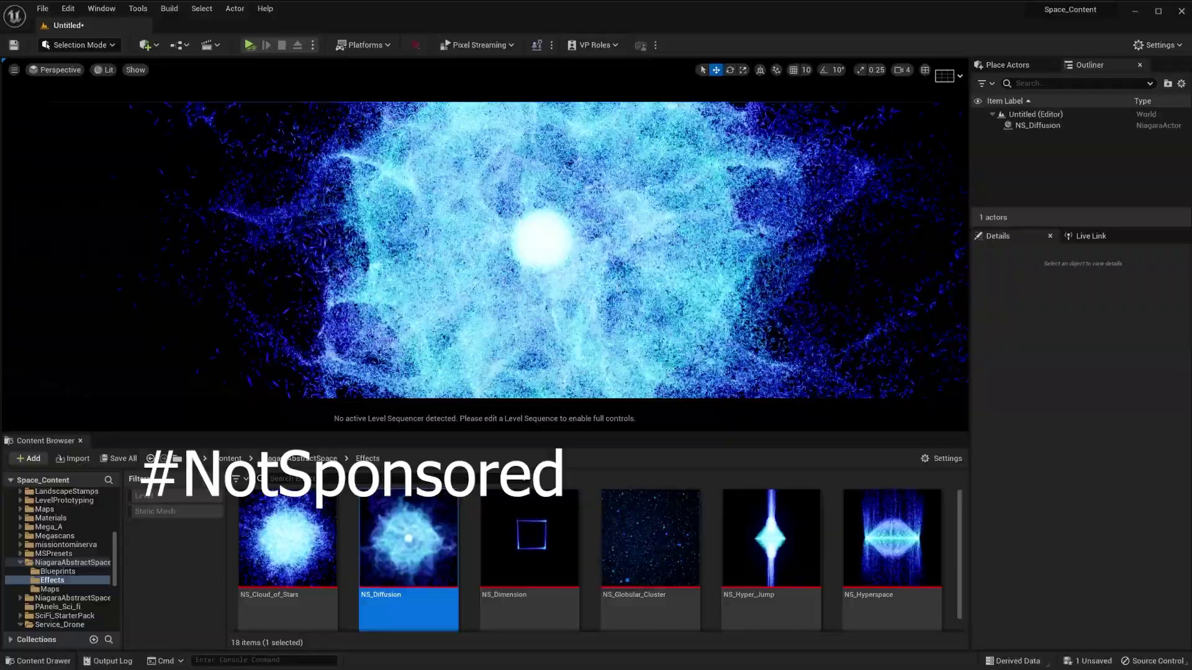
{"action": "left_click", "coordinate": [525, 247]}
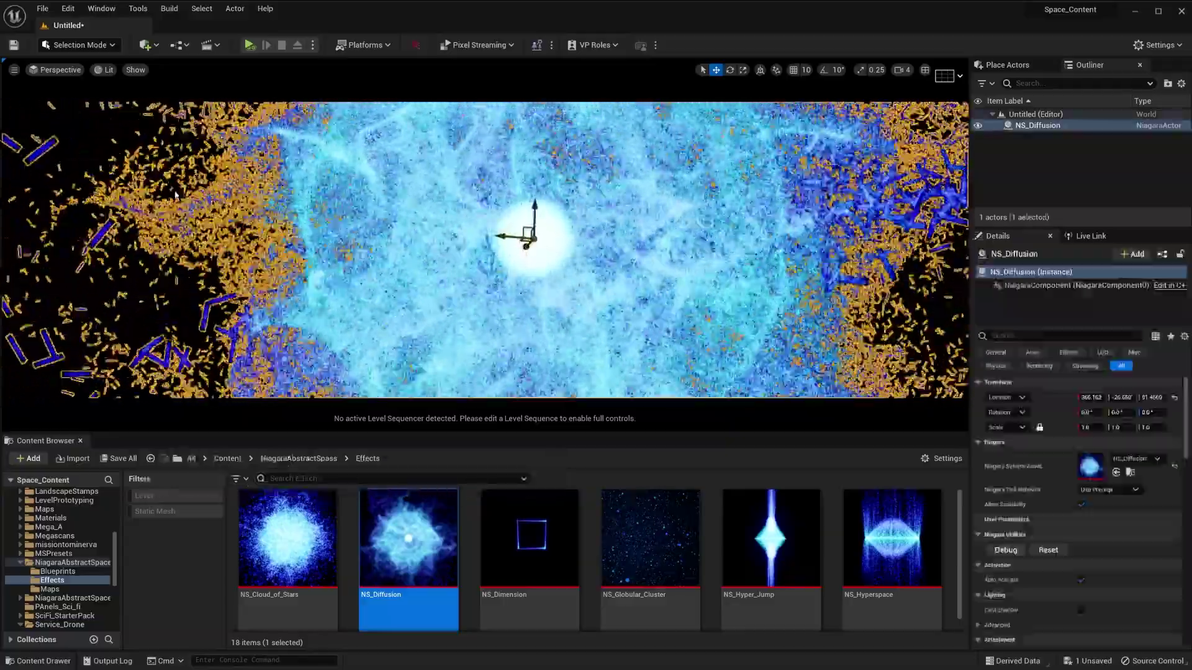
{"action": "left_click", "coordinate": [63, 143]}
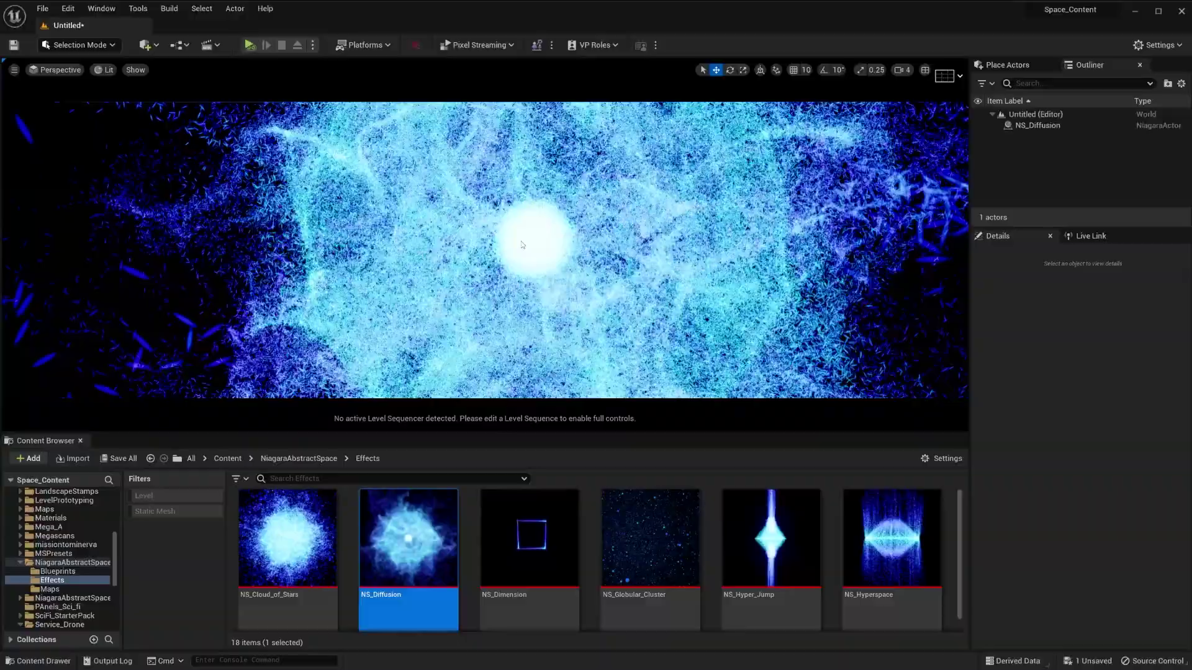
{"action": "left_click", "coordinate": [529, 244]}
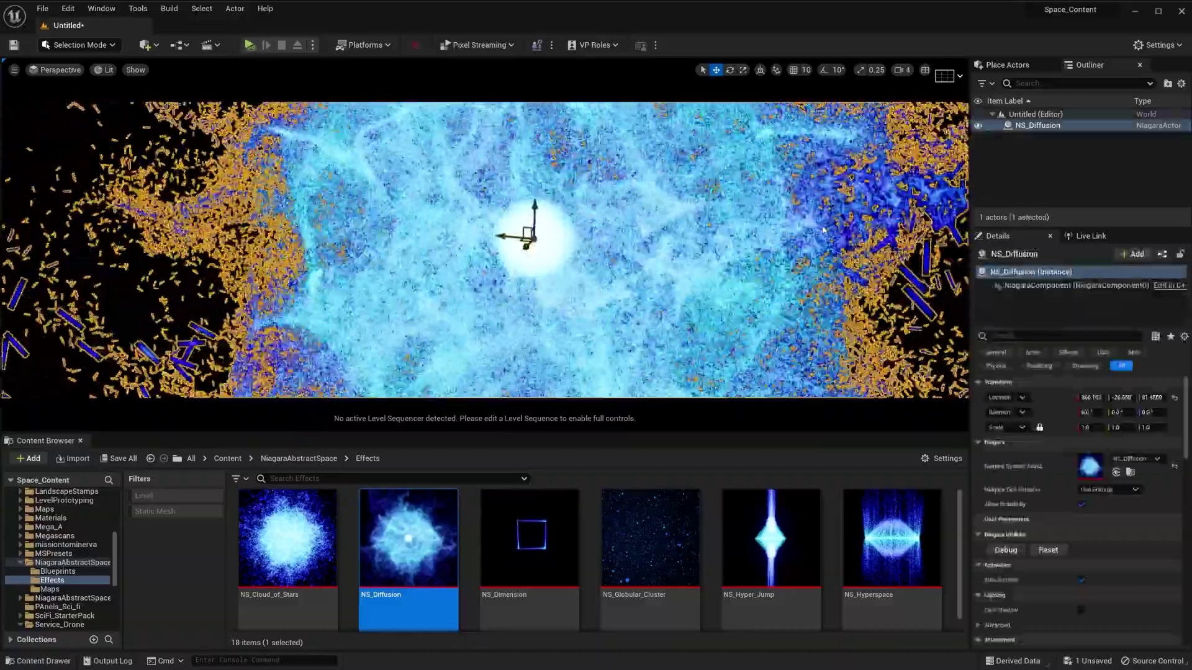
- Add a level sequence from the Cinematics menu and save it as tutorialvfx
{"action": "left_click", "coordinate": [218, 44]}
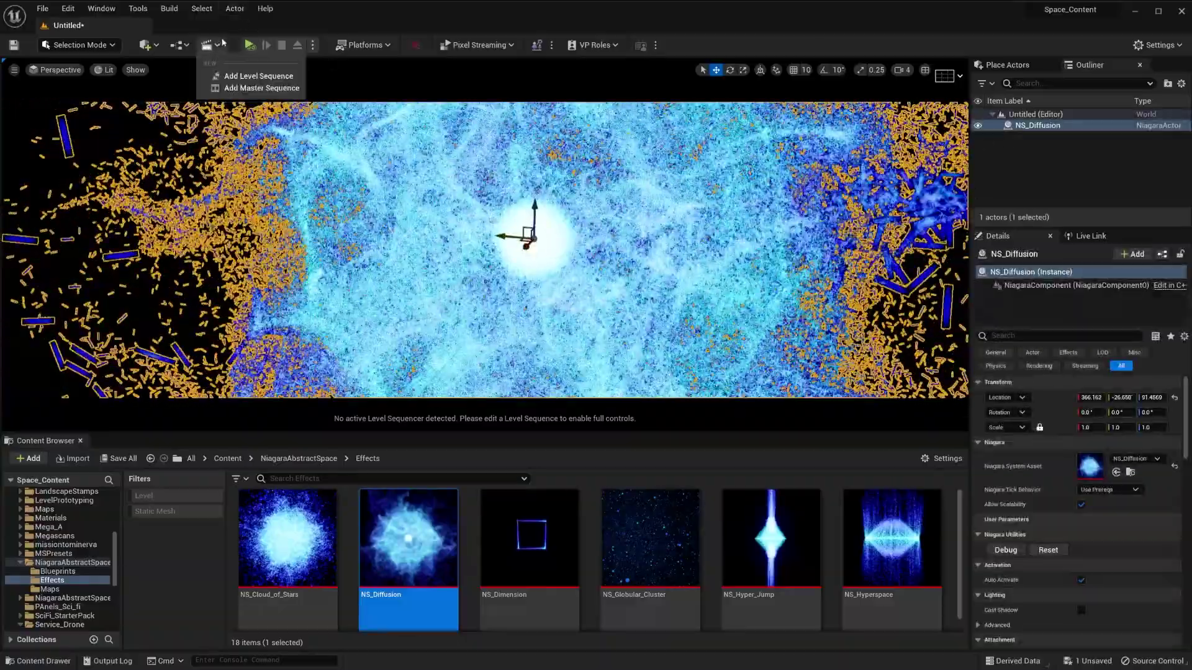
{"action": "left_click", "coordinate": [258, 75]}
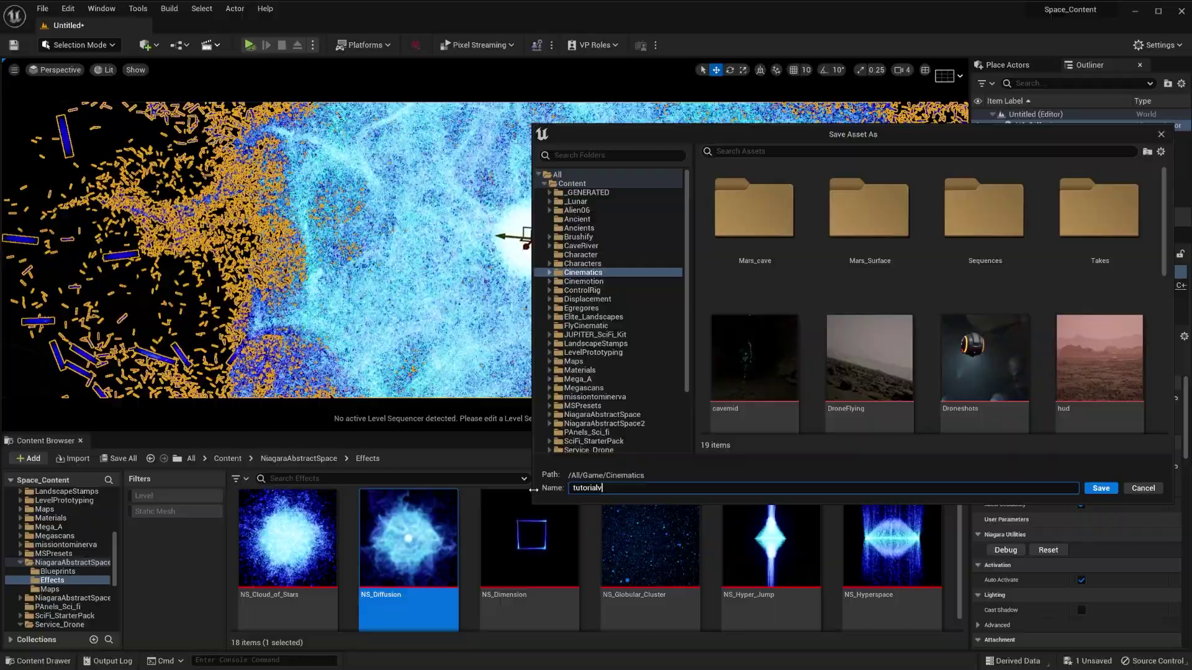
{"action": "type", "text": "tutorialvfx"}
{"action": "key", "text": "Return"}
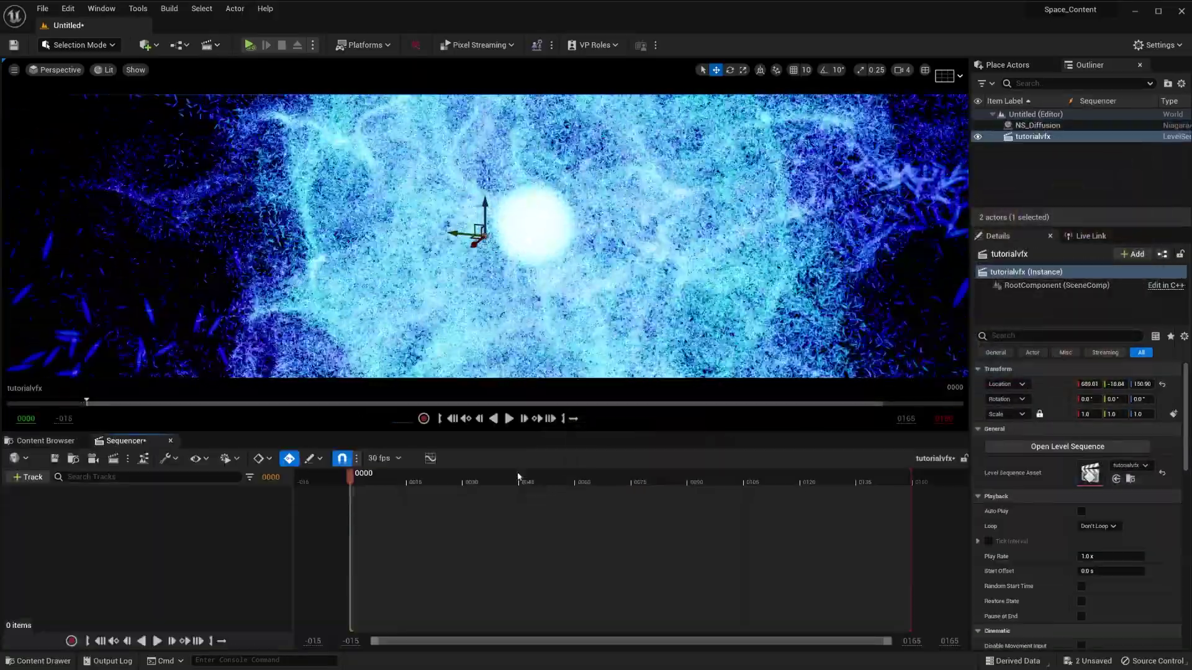
- Create a cine camera, pilot it to frame NS_Diffusion, collapse its track, and select NS_Diffusion
{"action": "left_click", "coordinate": [93, 458]}
{"action": "scroll", "coordinate": [546, 231], "scroll_direction": "down", "scroll_amount": 5}
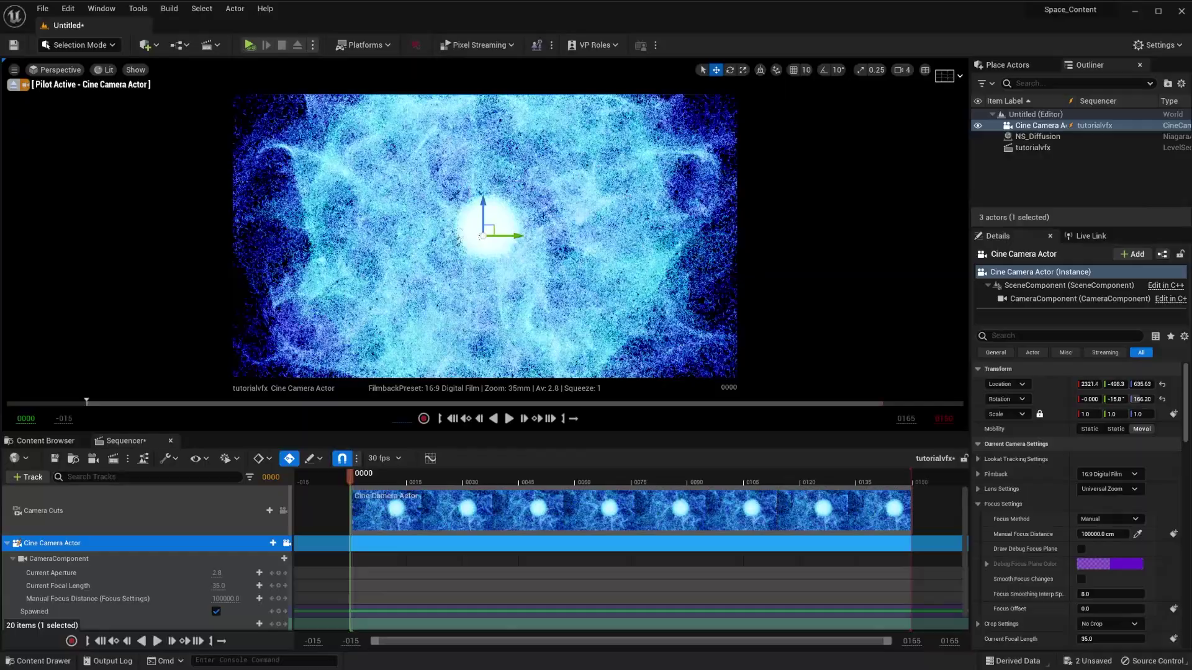
{"action": "right_click_drag", "start_coordinate": [495, 247], "coordinate": [494, 247]}
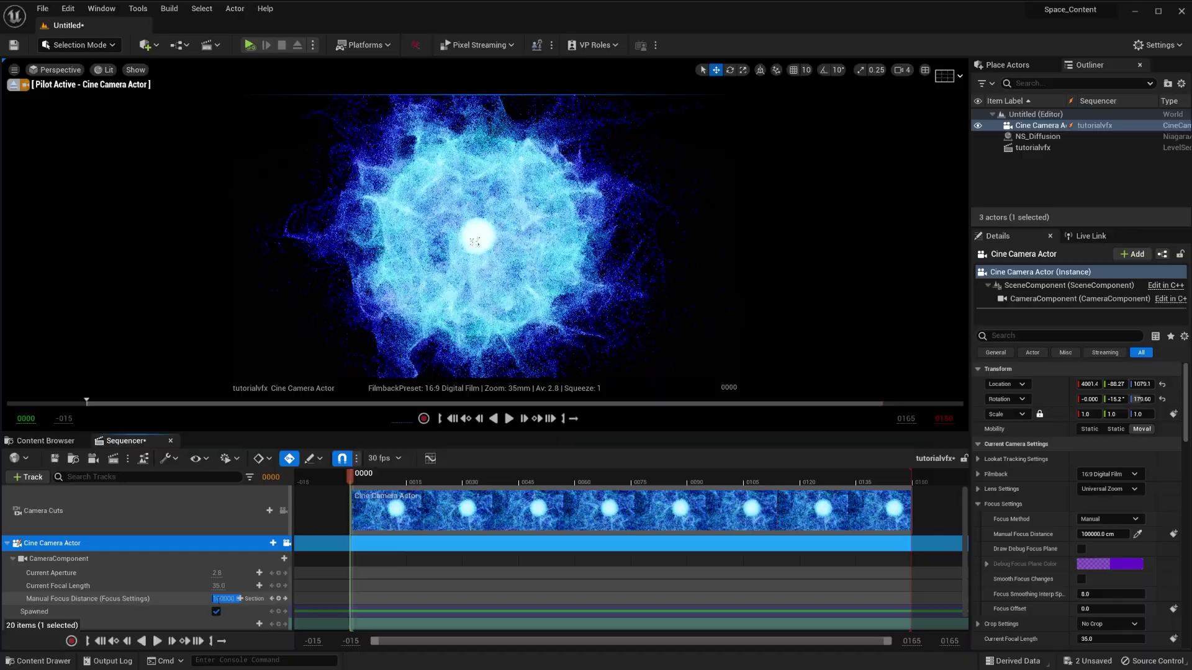
{"action": "left_click", "coordinate": [217, 598]}
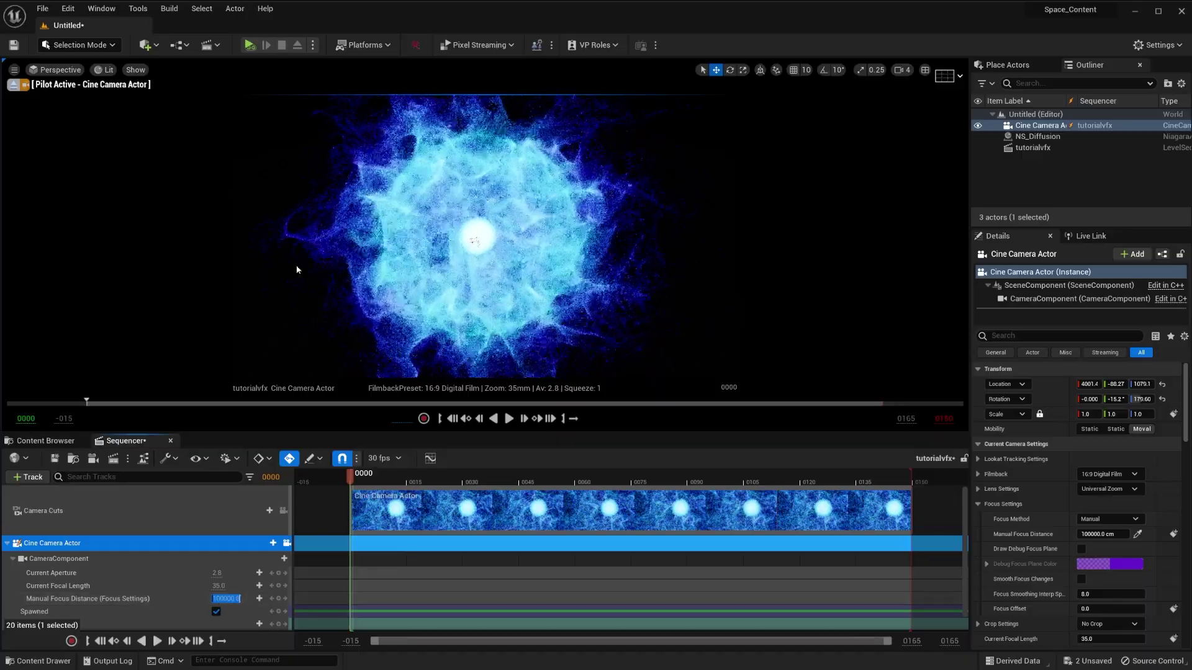
{"action": "left_click", "coordinate": [8, 543]}
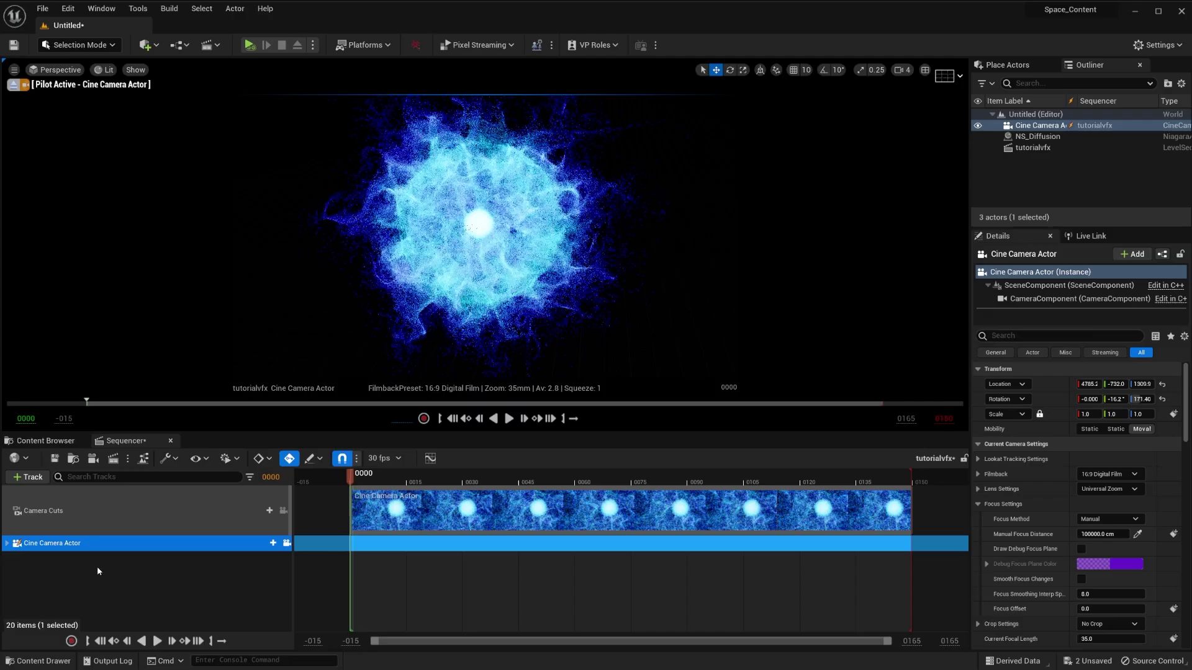
{"action": "left_click", "coordinate": [473, 227]}
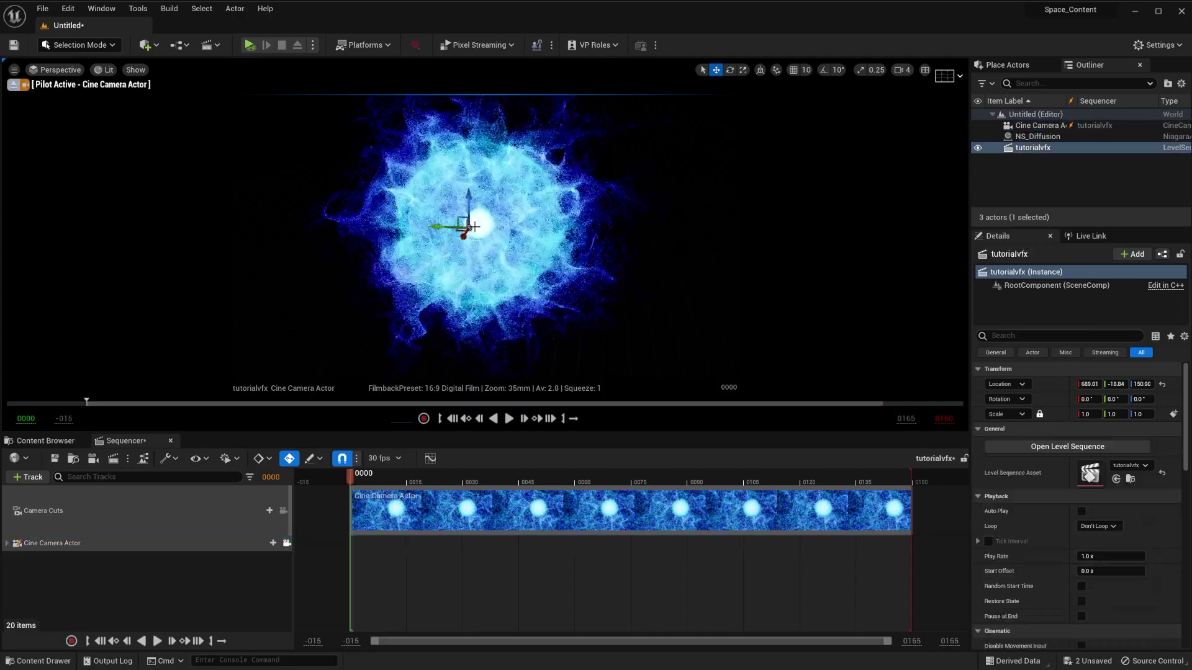
{"action": "left_click", "coordinate": [1052, 137]}
- Drag NS_Diffusion into Sequencer as a track, scrub the preview, and enable Allow Cinematic Control
{"action": "left_click_drag", "start_coordinate": [341, 551], "coordinate": [227, 556]}
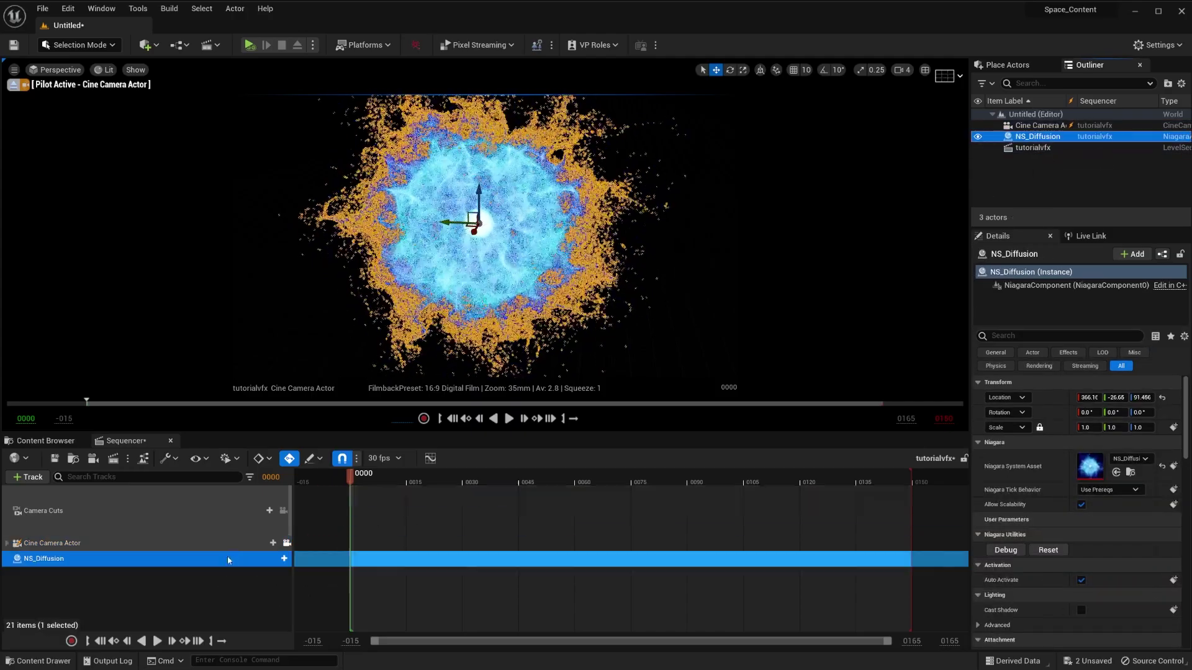
{"action": "left_click", "coordinate": [249, 586]}
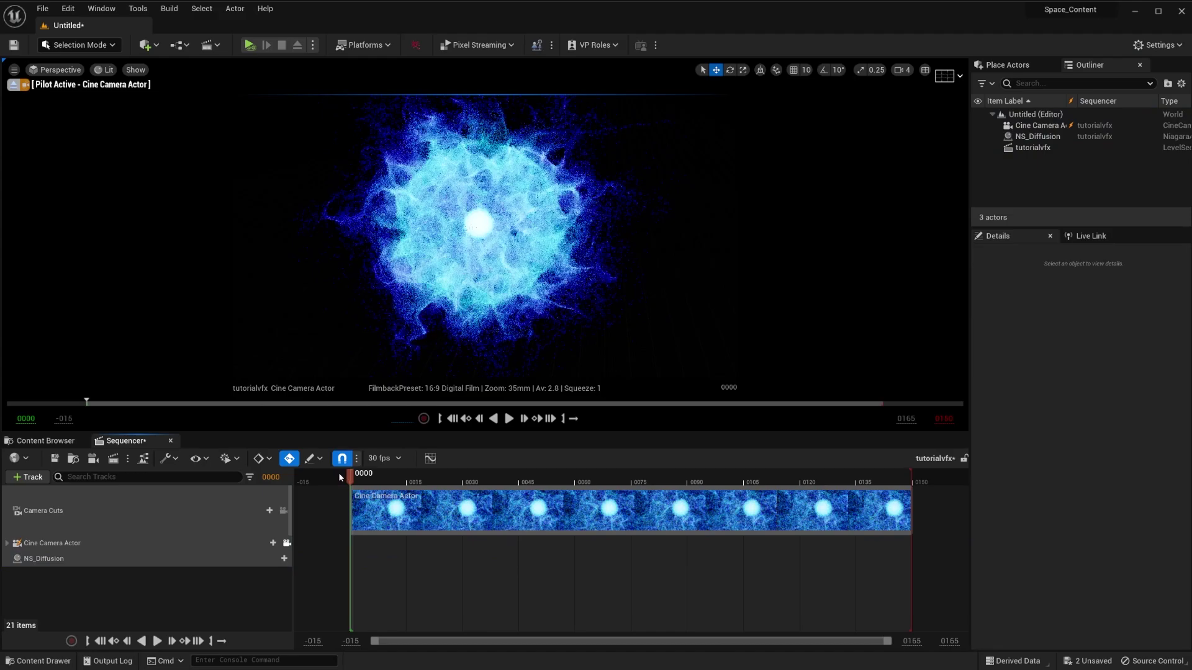
{"action": "left_click_drag", "start_coordinate": [372, 477], "coordinate": [549, 477]}
{"action": "key", "text": "Up"}
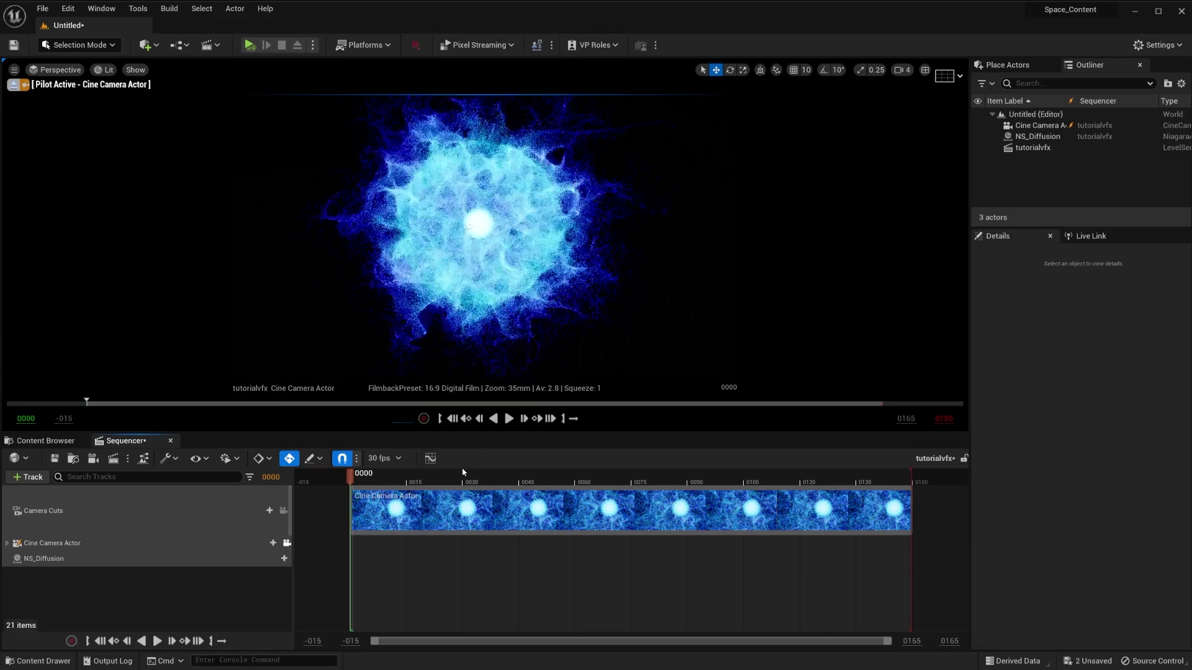
{"action": "left_click", "coordinate": [14, 70]}
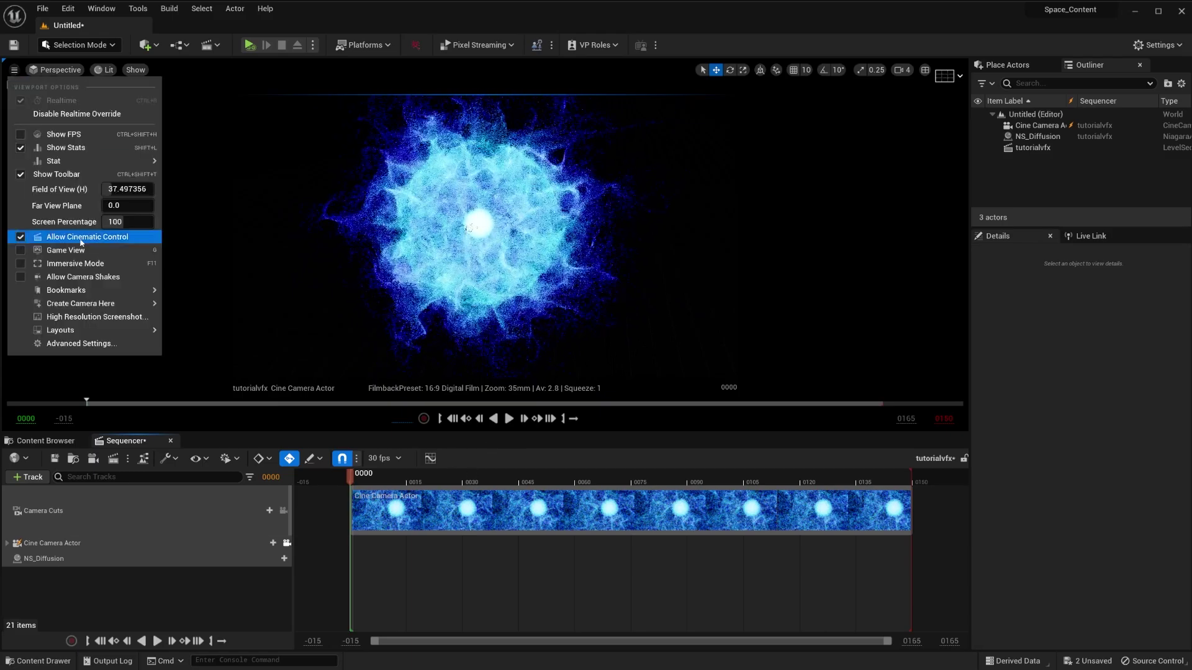
{"action": "left_click", "coordinate": [62, 236]}
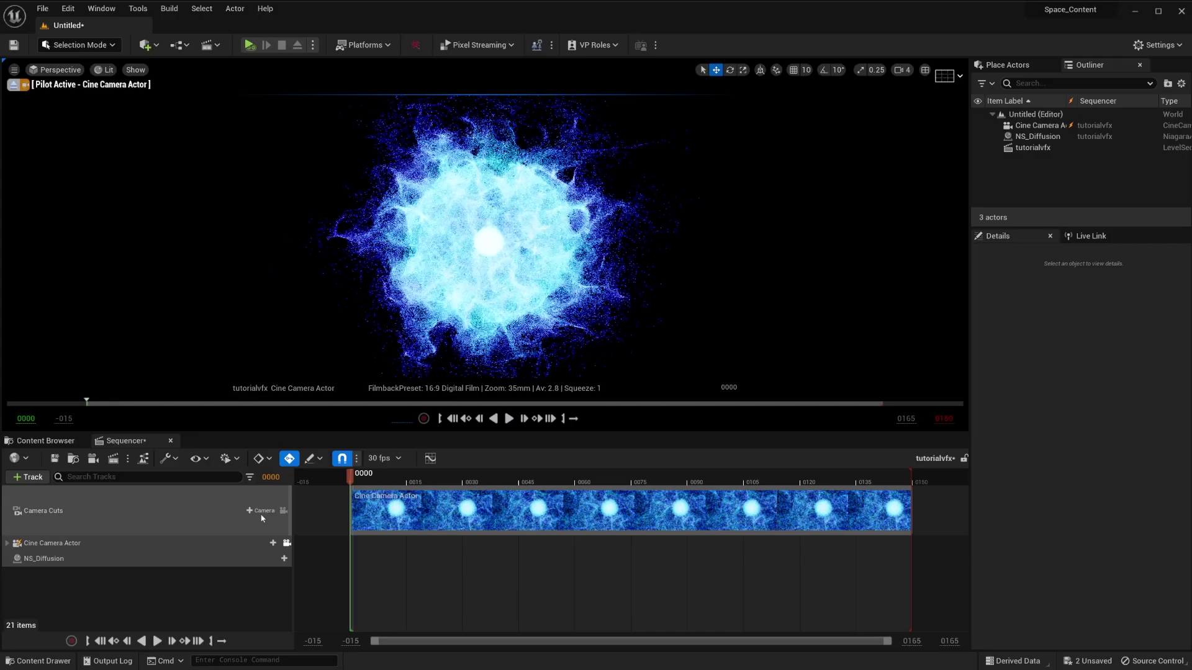
- Scrub the playhead to frame 0044 and browse NS_Diffusion's available tracks without adding one
{"action": "left_click", "coordinate": [500, 478]}
{"action": "left_click_drag", "start_coordinate": [561, 479], "coordinate": [515, 479]}
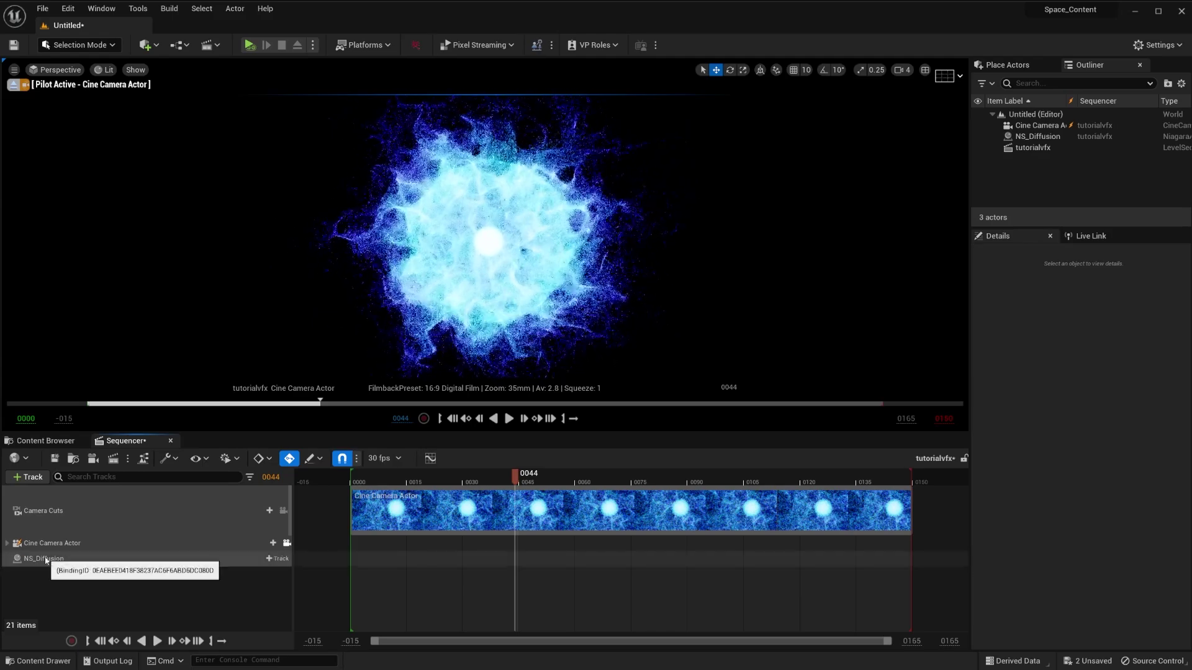
{"action": "left_click", "coordinate": [273, 558]}
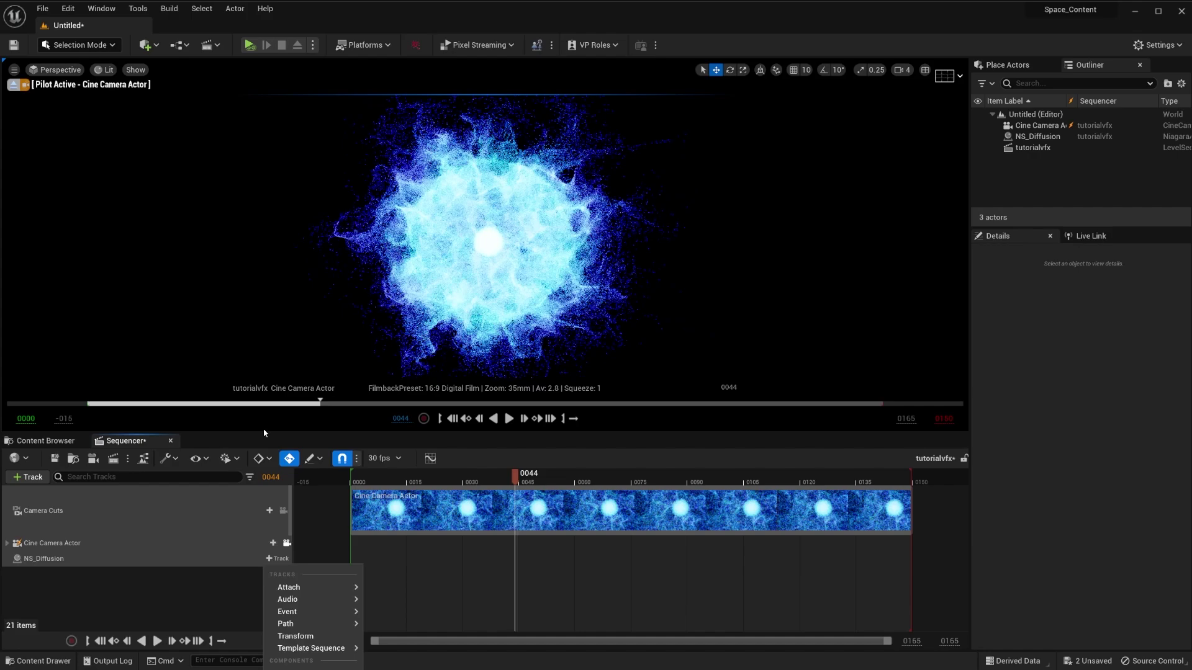
{"action": "mouse_move", "coordinate": [321, 619]}
{"action": "mouse_move", "coordinate": [285, 578]}
{"action": "left_click", "coordinate": [180, 620]}
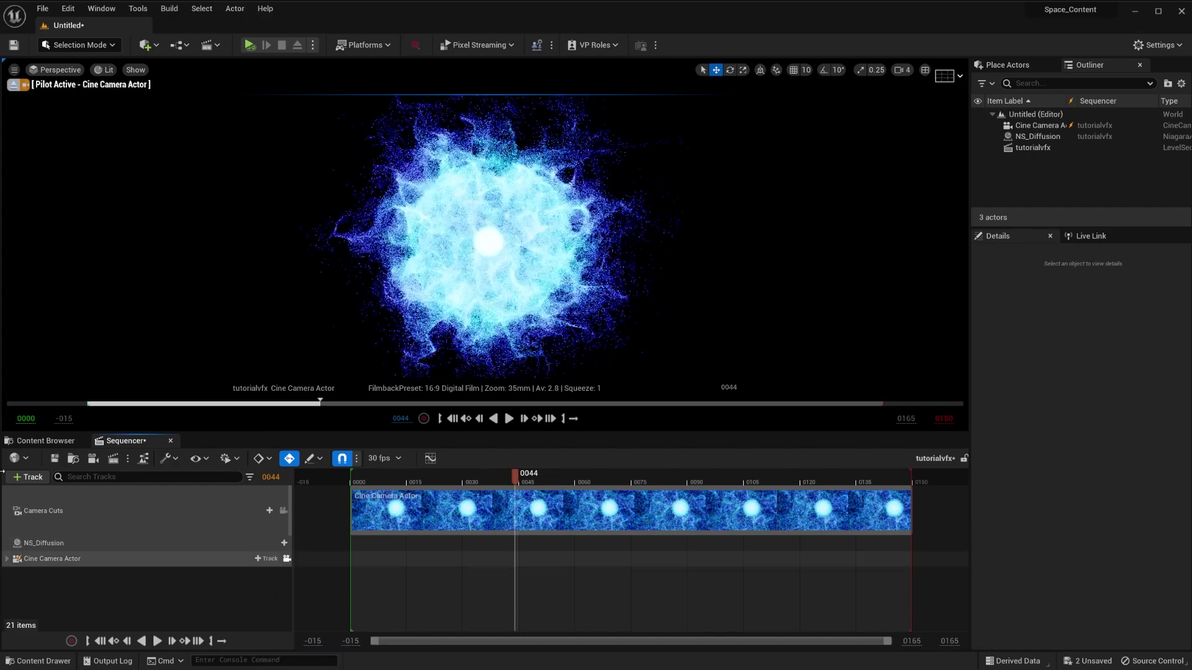
- Move NS_Diffusion above the Cine Camera Actor and add its NiagaraComponent0 component track
{"action": "left_click_drag", "start_coordinate": [204, 559], "coordinate": [277, 544]}
{"action": "left_click", "coordinate": [277, 544]}
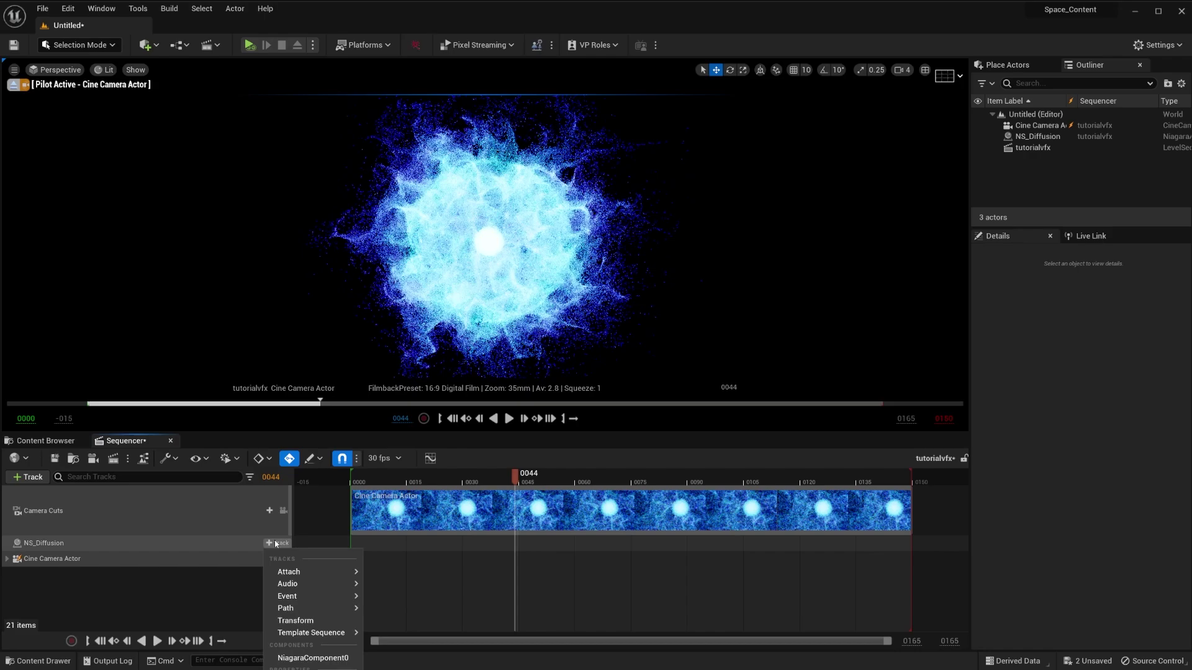
{"action": "mouse_move", "coordinate": [287, 599]}
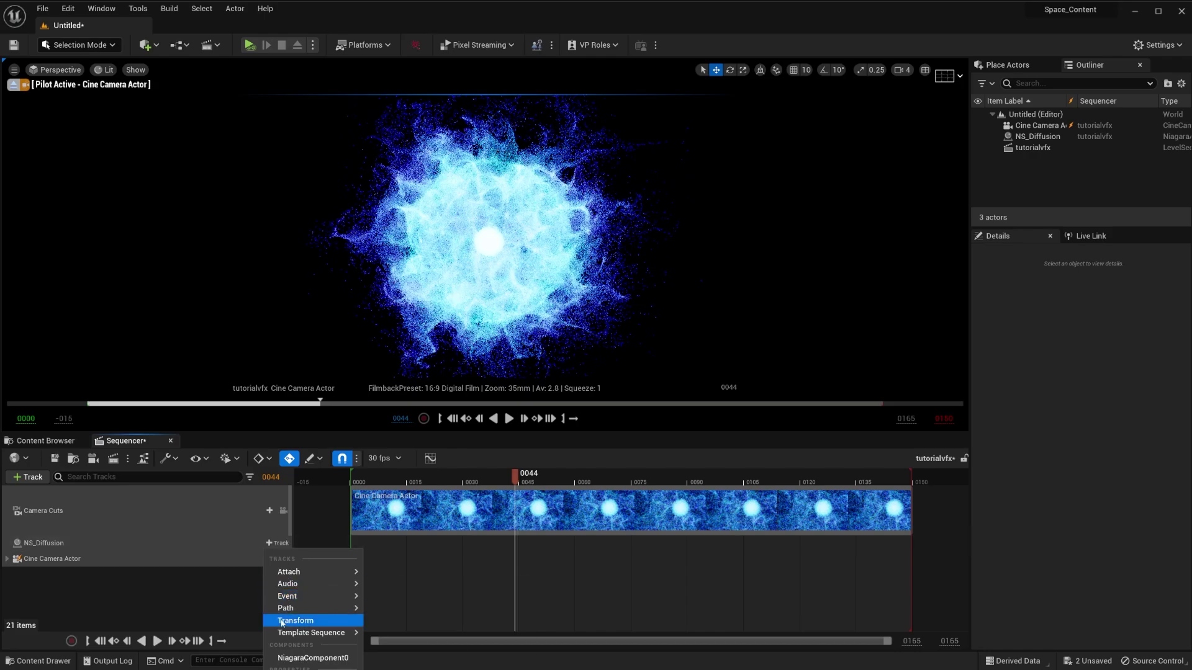
{"action": "left_click", "coordinate": [312, 659]}
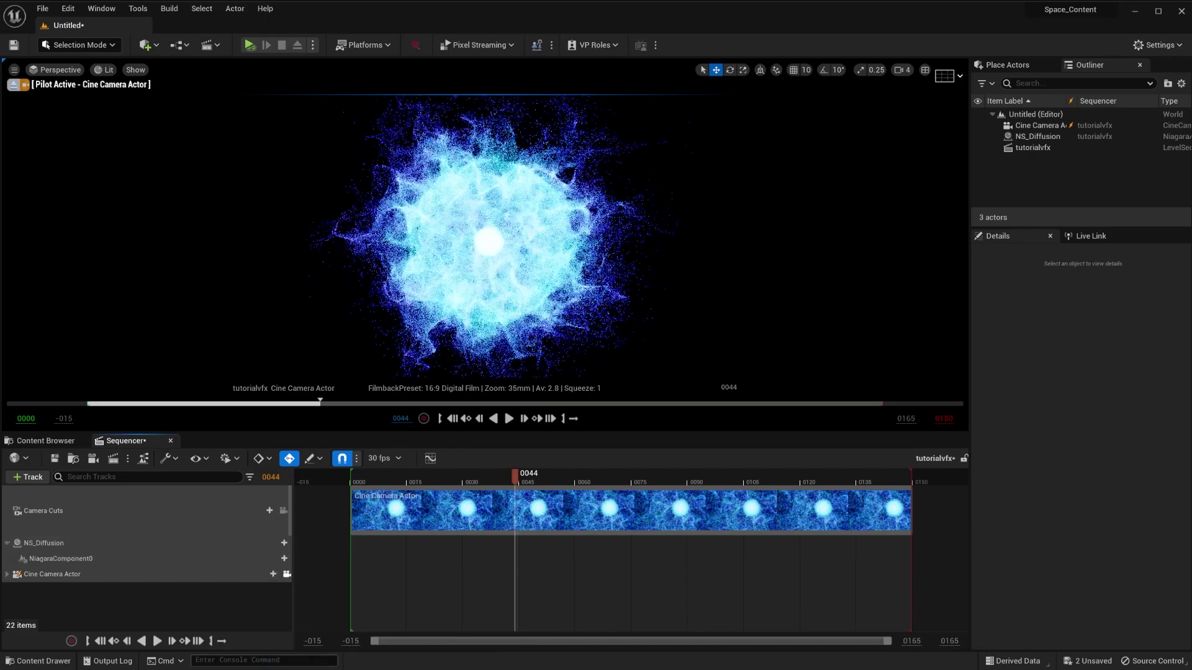
{"action": "left_click", "coordinate": [275, 559]}
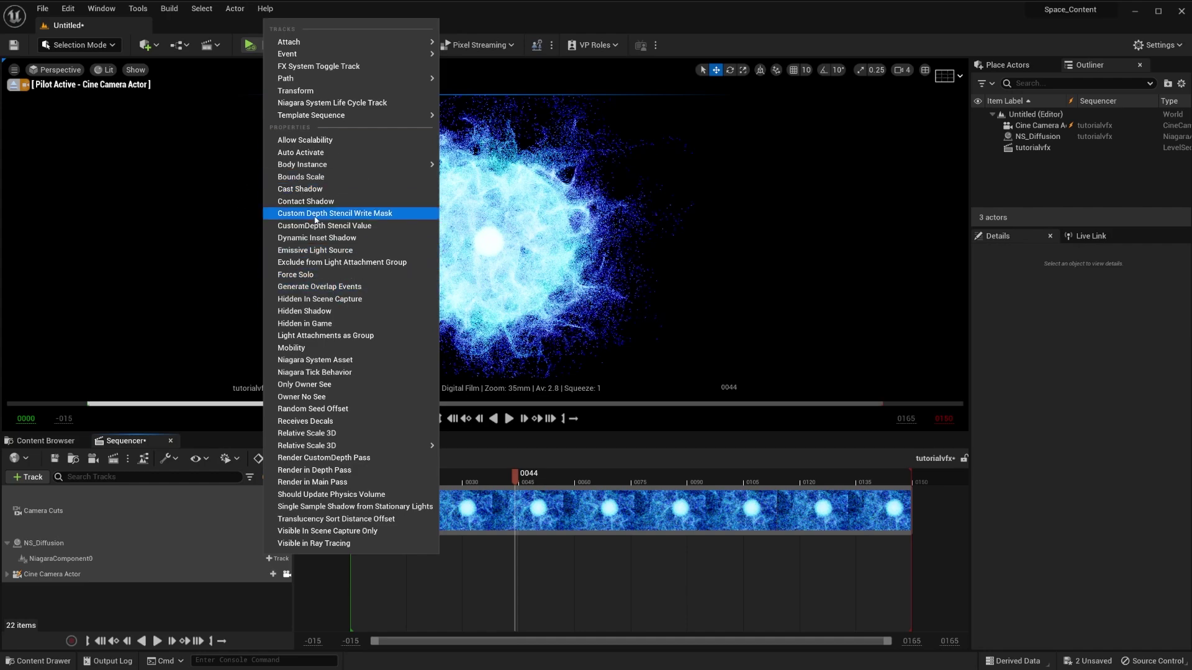
- Add a Niagara System Life Cycle track to NiagaraComponent0 and play the sequence
{"action": "left_click", "coordinate": [370, 105]}
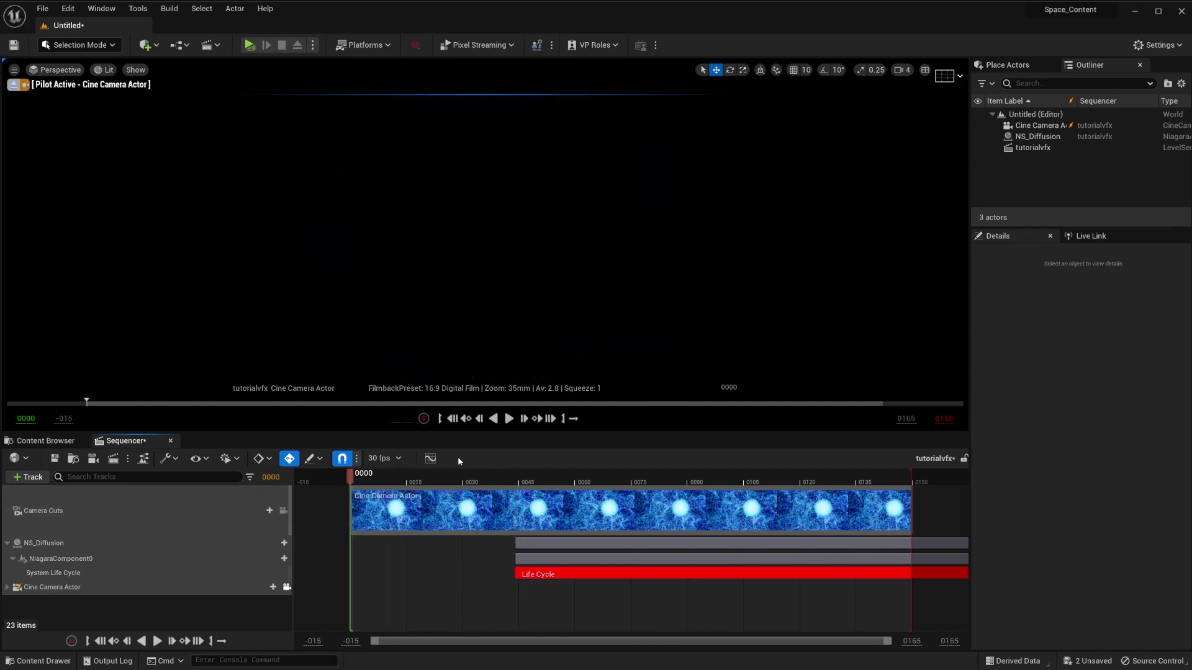
{"action": "left_click", "coordinate": [508, 419]}
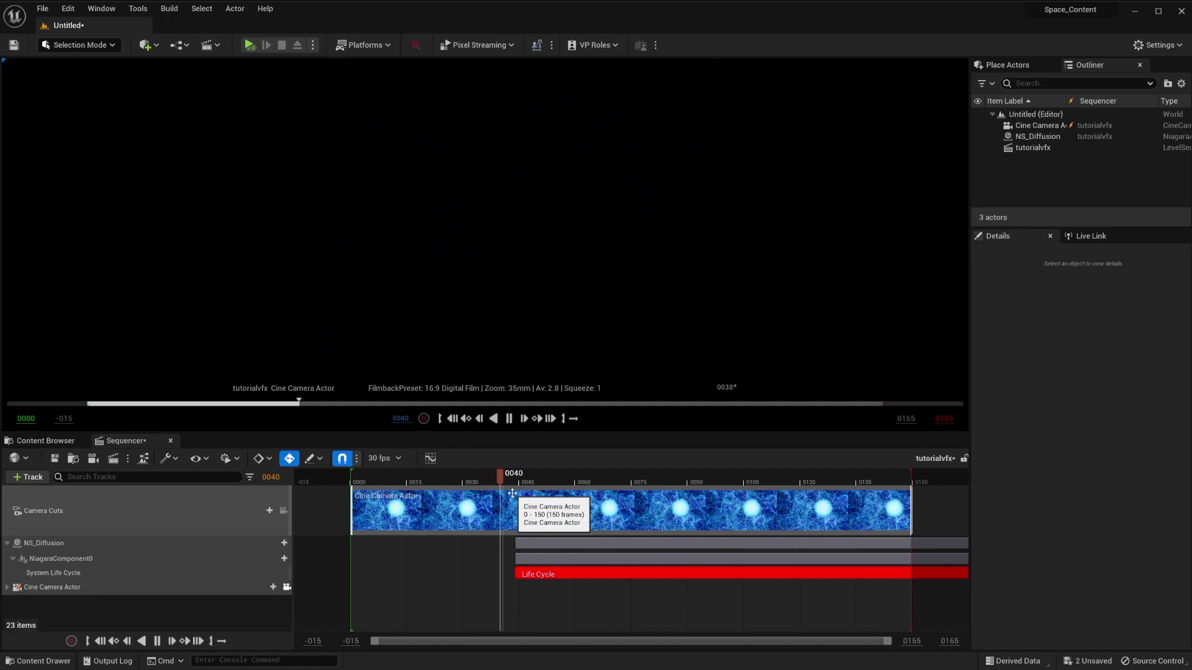
- Pause playback at frame 0110 and extend the timeline view range end to 1500
{"action": "left_click", "coordinate": [509, 419]}
{"action": "left_click_drag", "start_coordinate": [896, 648], "coordinate": [891, 645]}
{"action": "left_click", "coordinate": [866, 574]}
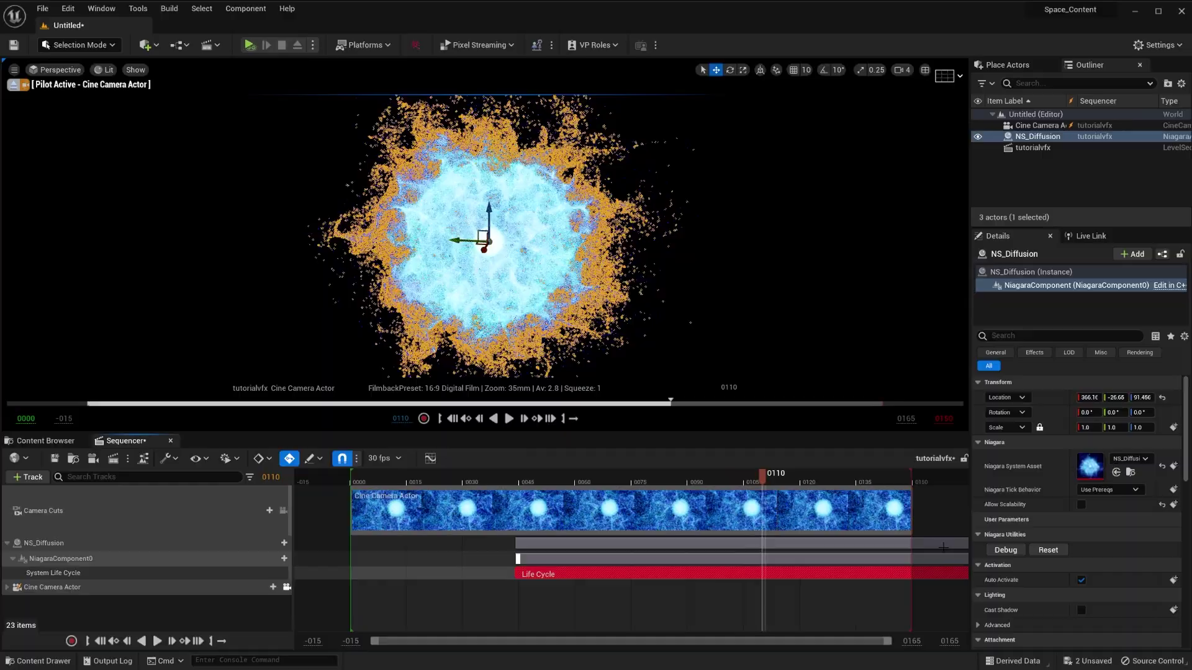
{"action": "type", "text": "1500"}
{"action": "key", "text": "Return"}
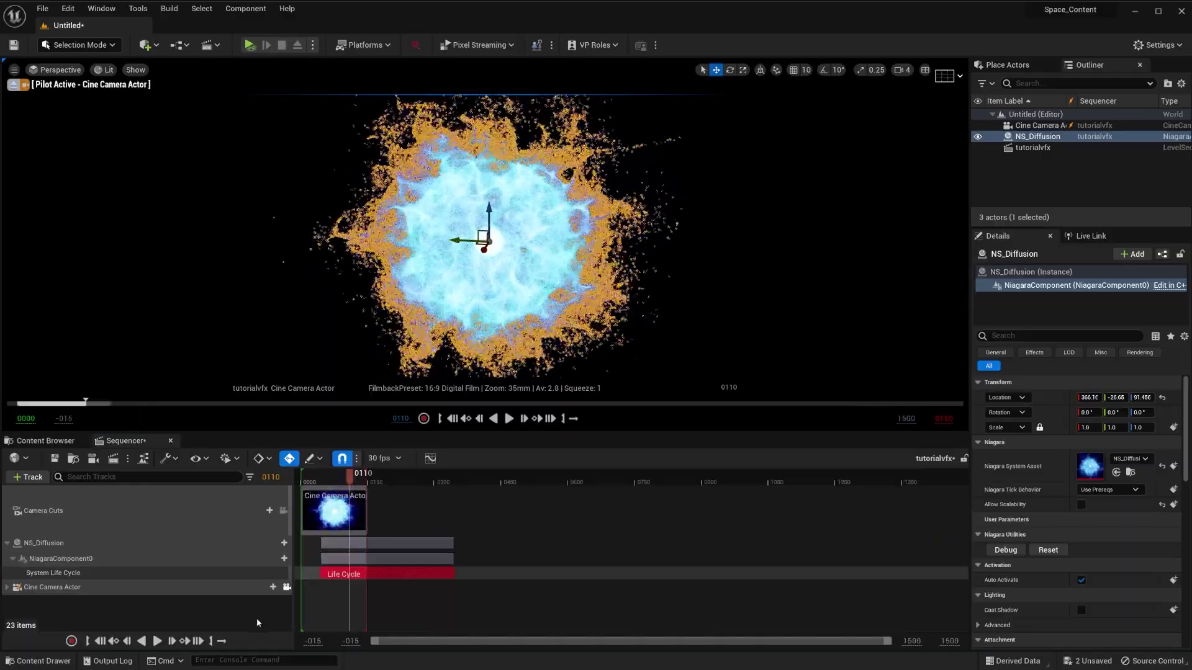
- Trim the Life Cycle section to frames 44–130 with a 450 view range, then rewind the playhead
{"action": "left_click_drag", "start_coordinate": [452, 573], "coordinate": [367, 572]}
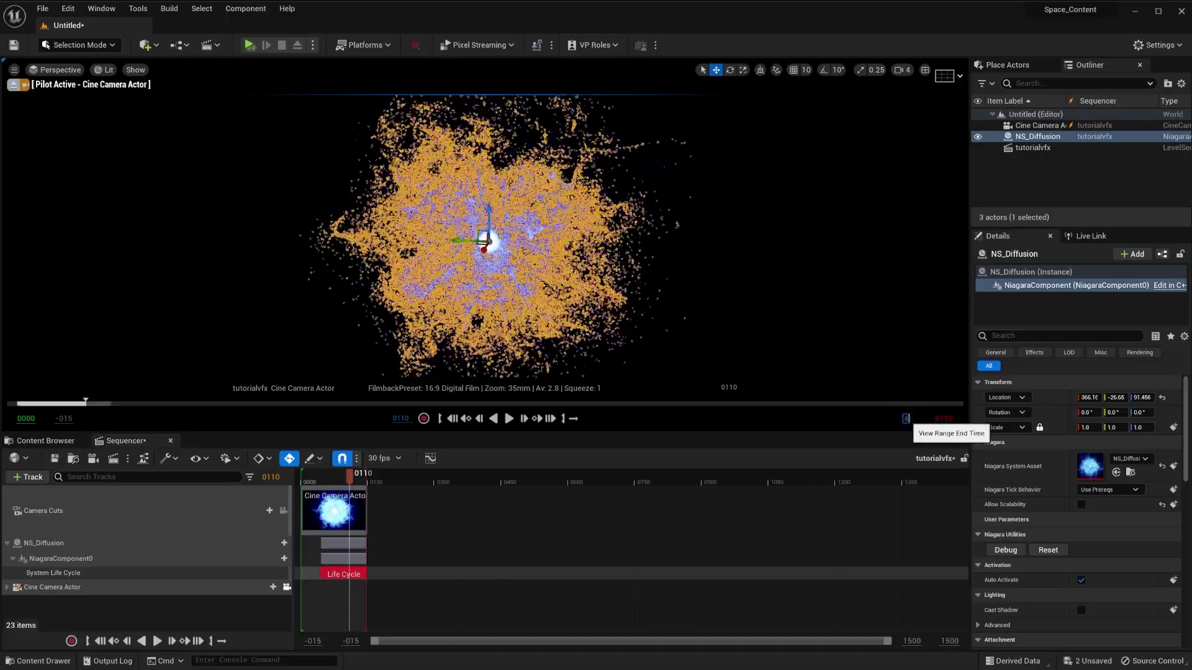
{"action": "type", "text": "450"}
{"action": "key", "text": "Return"}
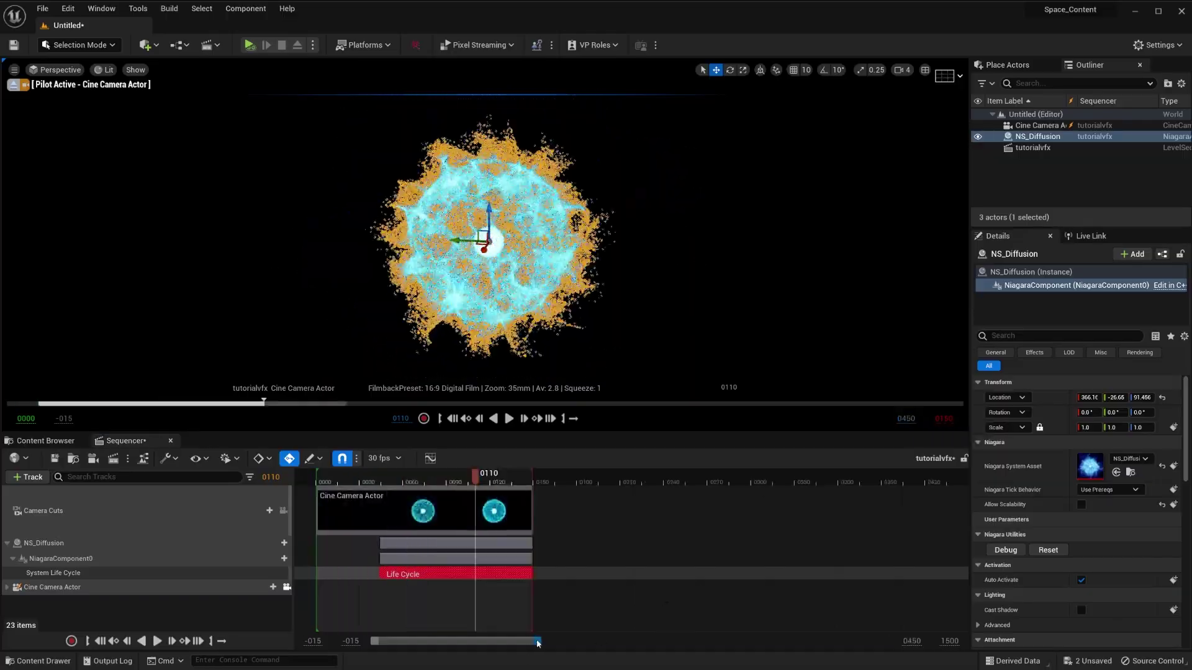
{"action": "left_click_drag", "start_coordinate": [537, 643], "coordinate": [431, 641]}
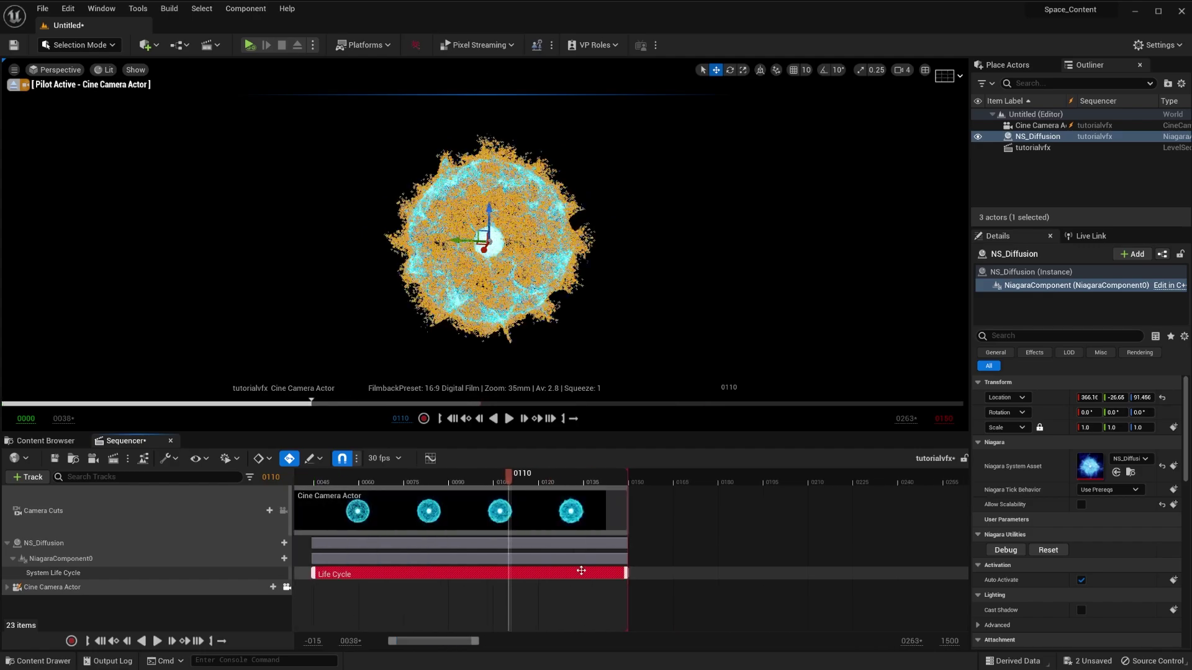
{"action": "left_click_drag", "start_coordinate": [624, 572], "coordinate": [532, 572]}
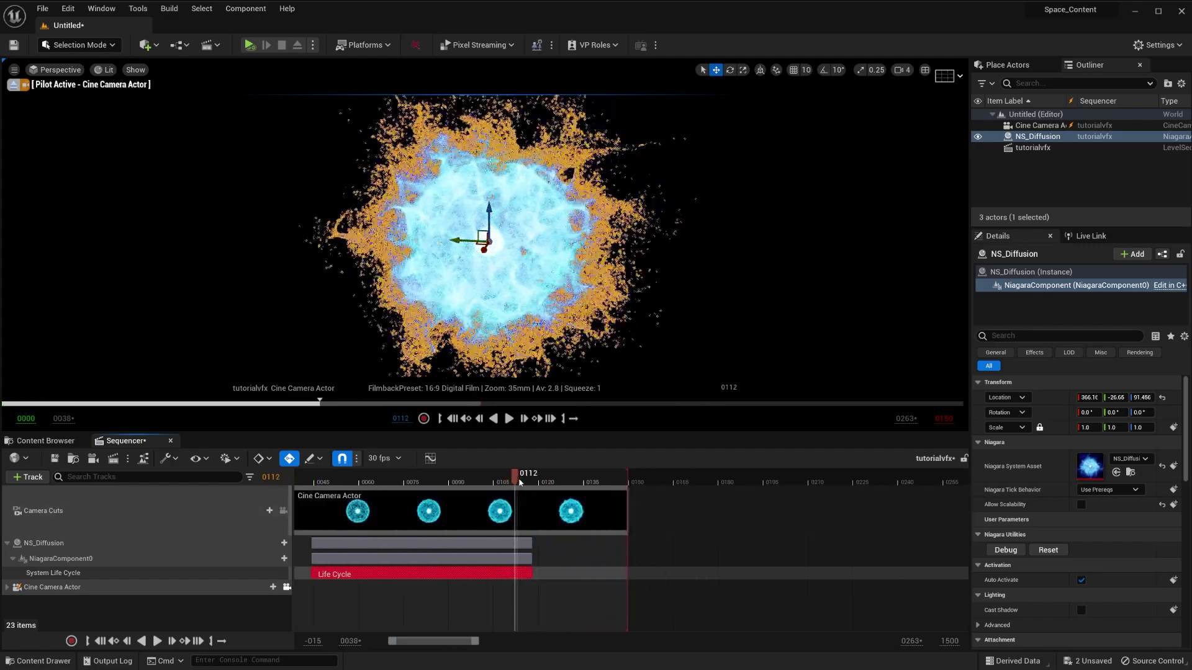
{"action": "left_click_drag", "start_coordinate": [533, 485], "coordinate": [479, 573]}
{"action": "left_click_drag", "start_coordinate": [434, 643], "coordinate": [418, 643]}
{"action": "left_click", "coordinate": [353, 479]}
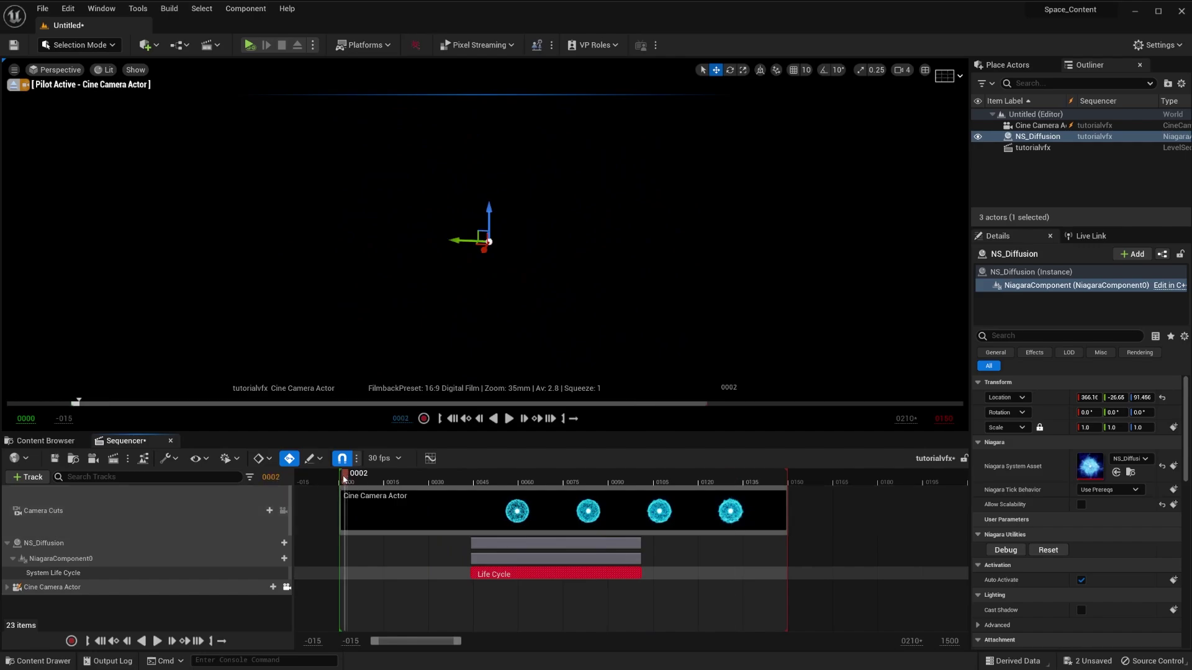
{"action": "left_click", "coordinate": [508, 420]}
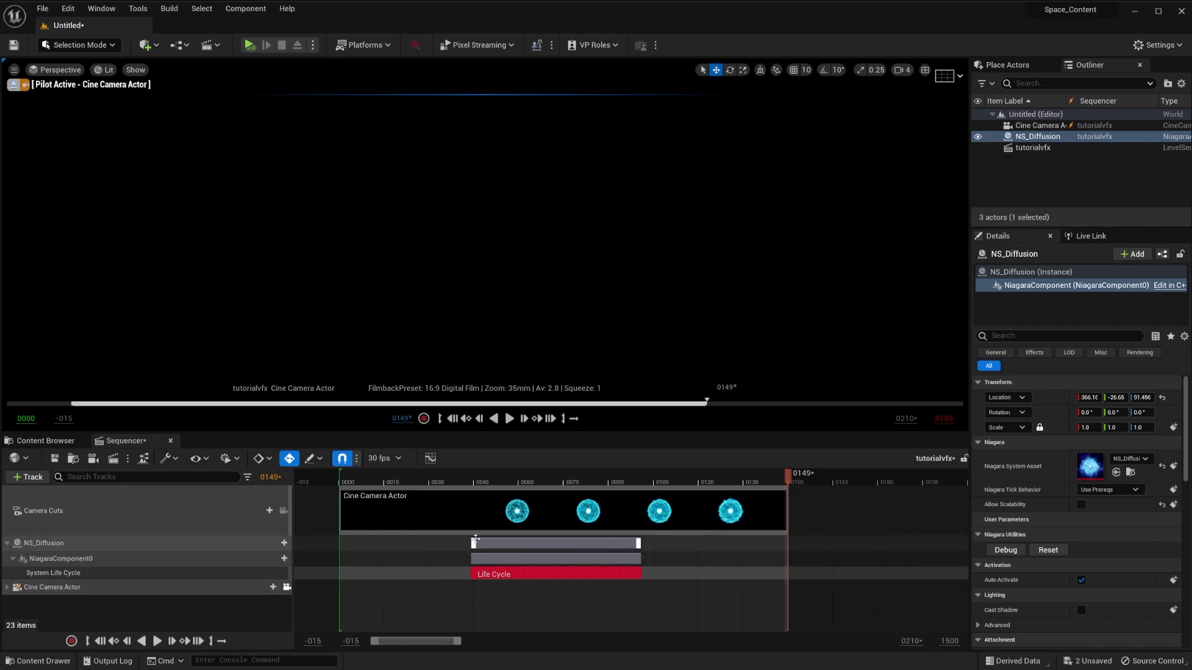
{"action": "left_click", "coordinate": [134, 560]}
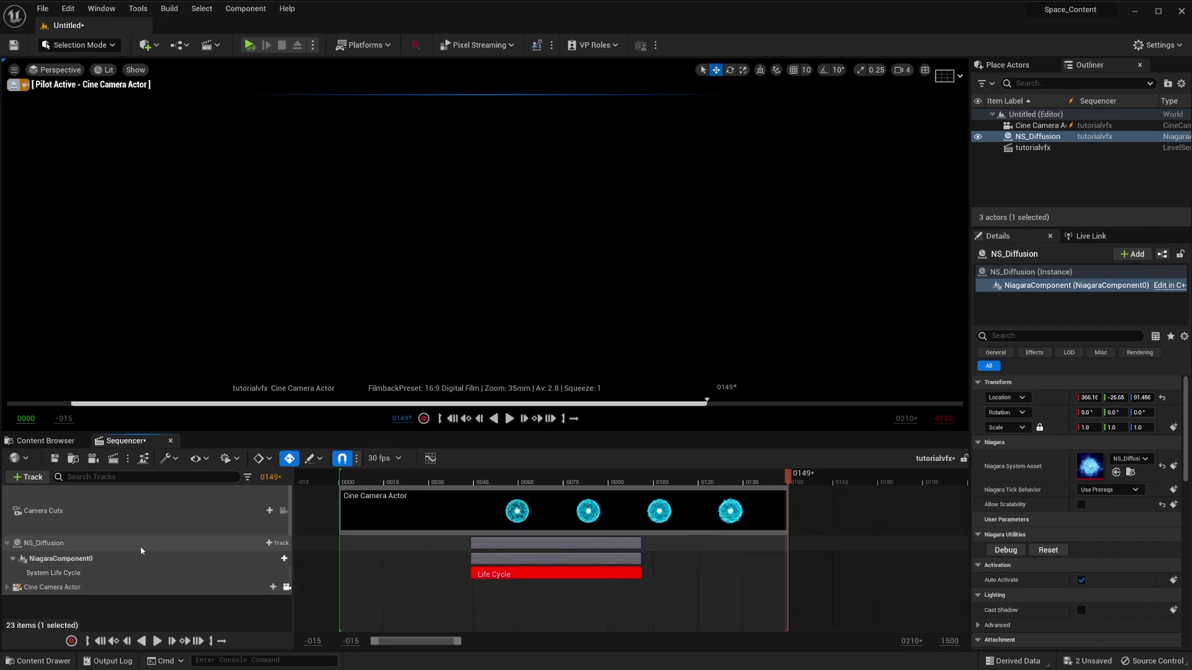
{"action": "left_click", "coordinate": [446, 481]}
{"action": "left_click_drag", "start_coordinate": [468, 481], "coordinate": [490, 527]}
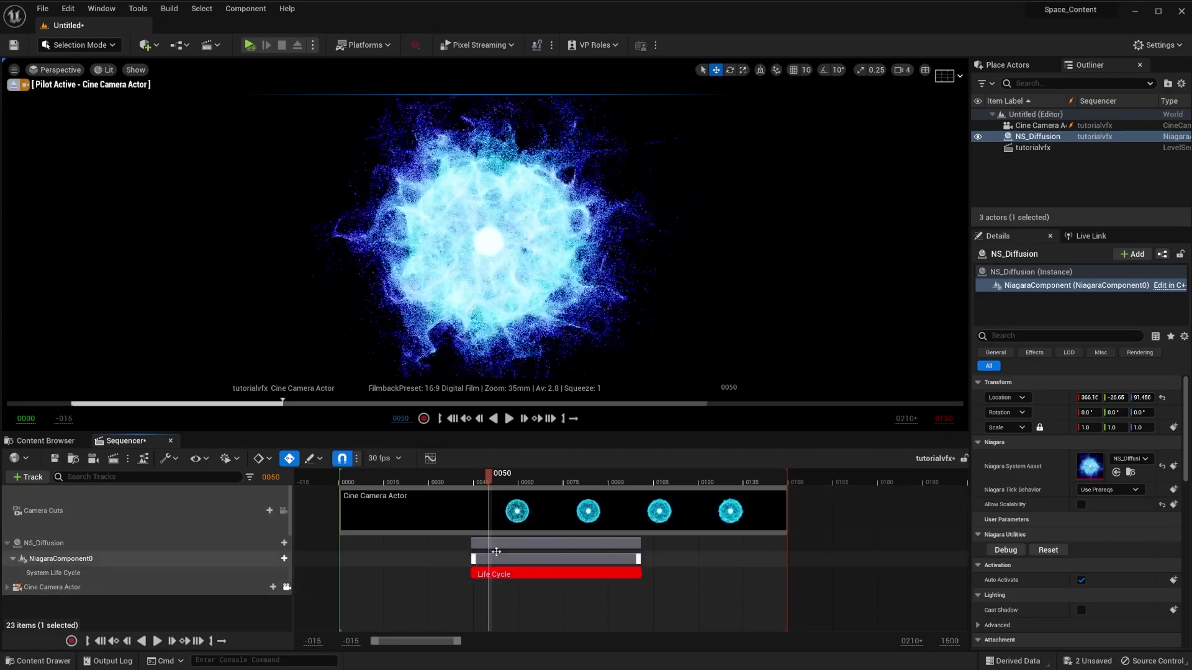
{"action": "left_click_drag", "start_coordinate": [481, 481], "coordinate": [476, 511]}
{"action": "left_click", "coordinate": [509, 418]}
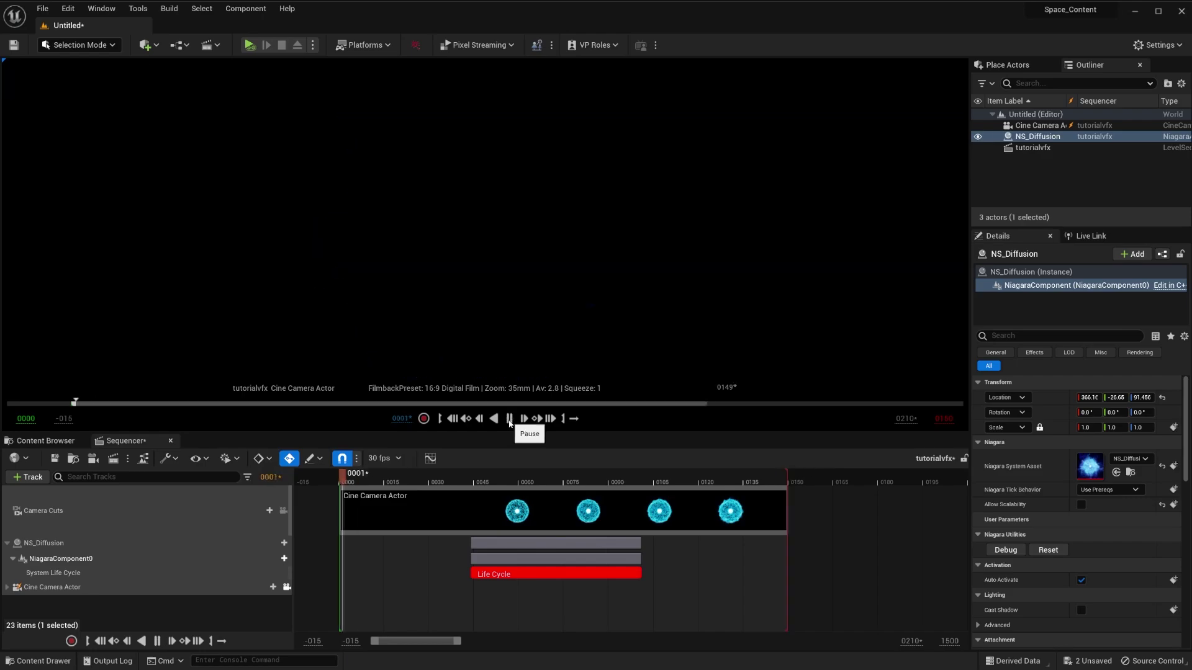
{"action": "left_click", "coordinate": [509, 418]}
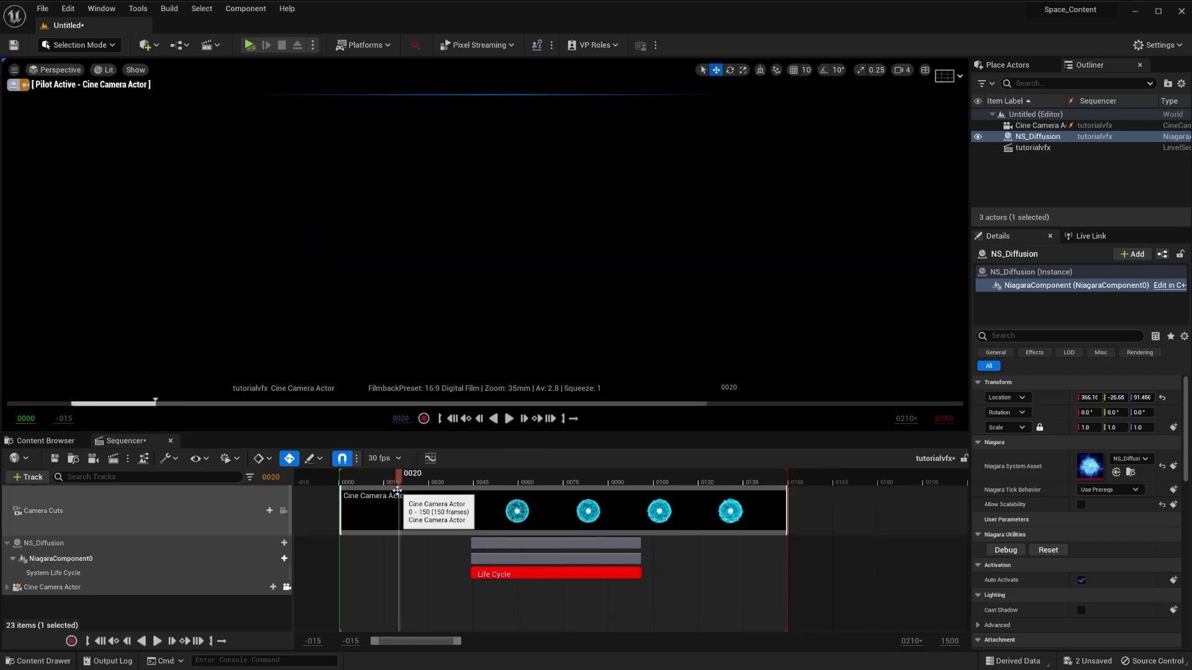
{"action": "left_click_drag", "start_coordinate": [460, 488], "coordinate": [545, 497]}
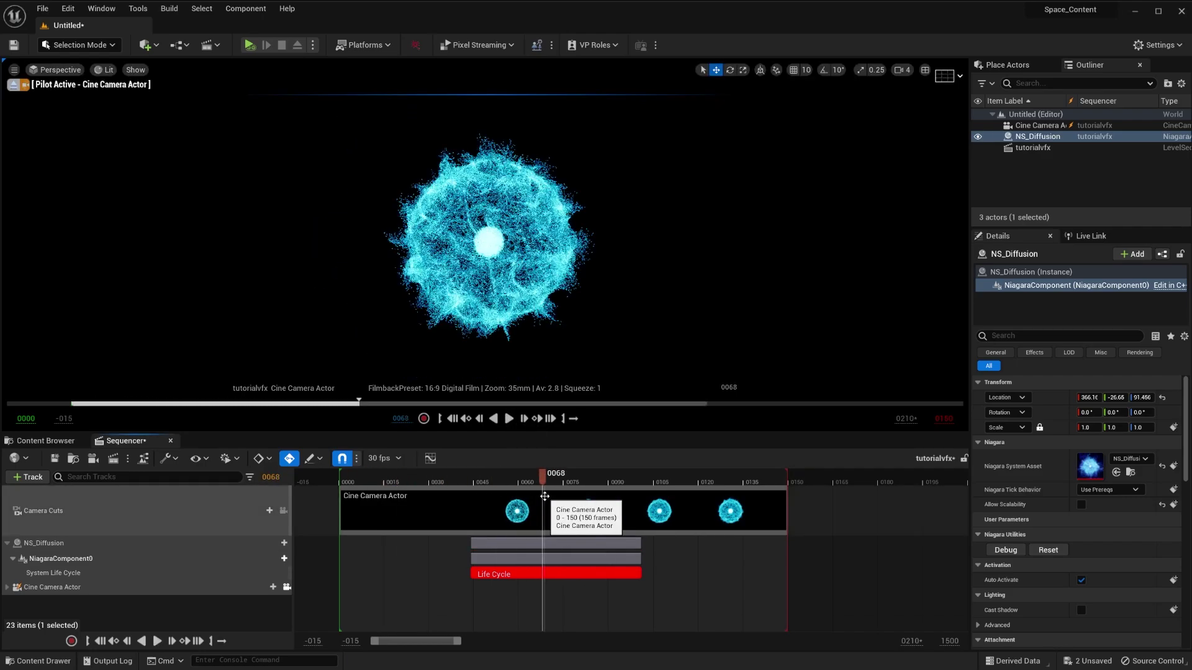